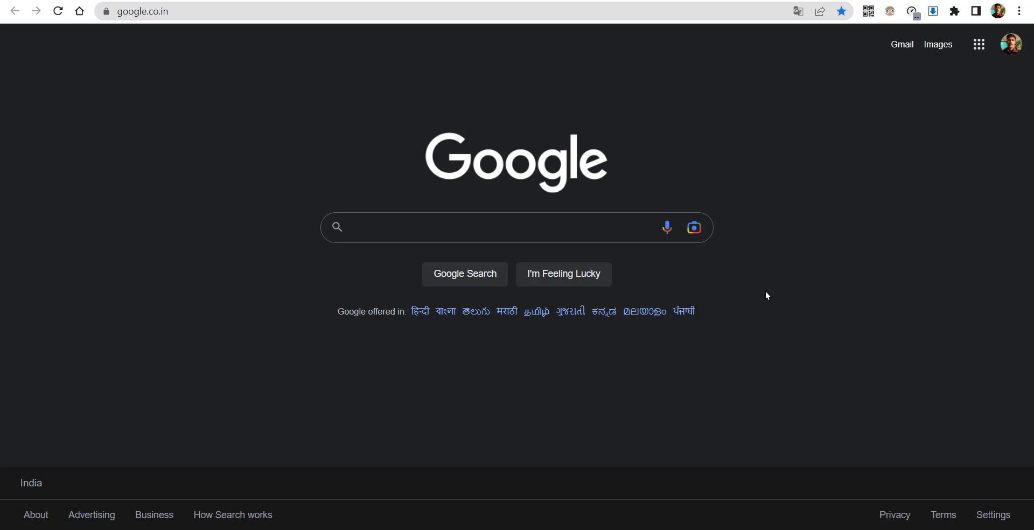
- Search Google for 'ict education tools' and open the ICT EDUCATION TOOLS website
left_click(361, 10)
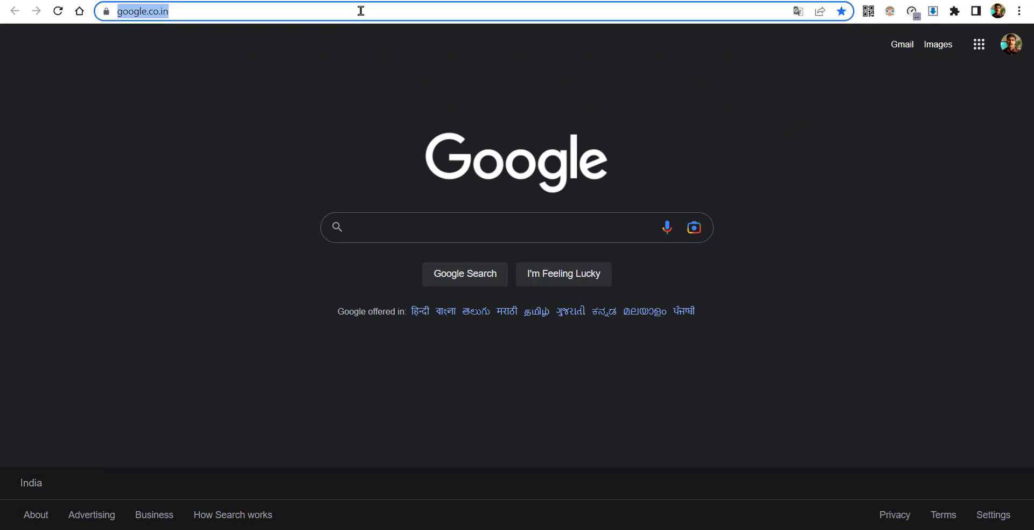
type("ûEY")
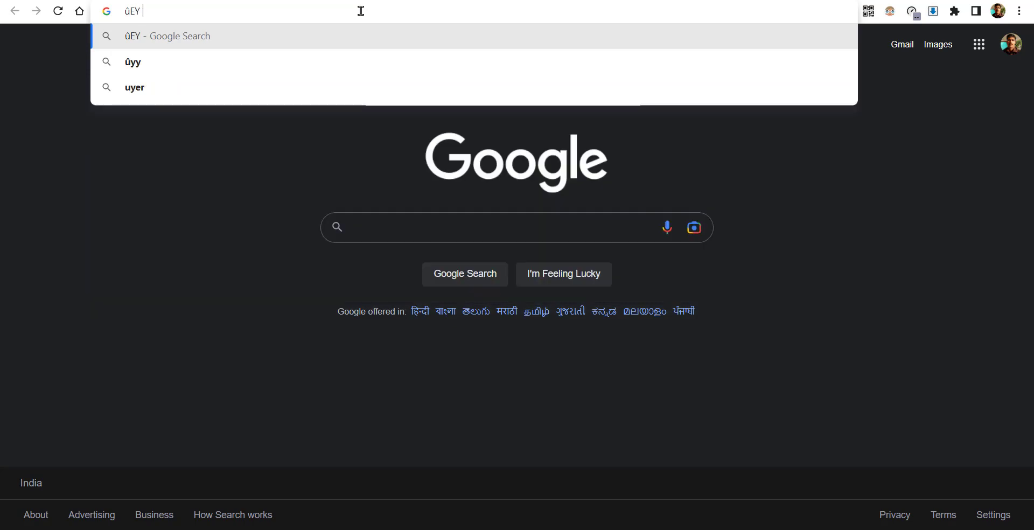
key("BackSpace")
key("BackSpace")
key("super+space")
key("super+space")
key("super+space")
key("super+space")
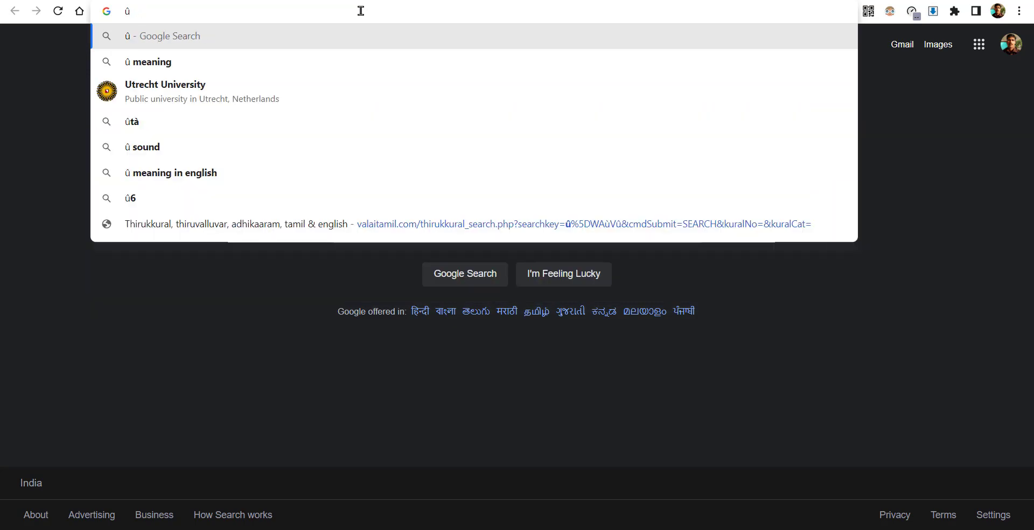
key("BackSpace")
type("ict ")
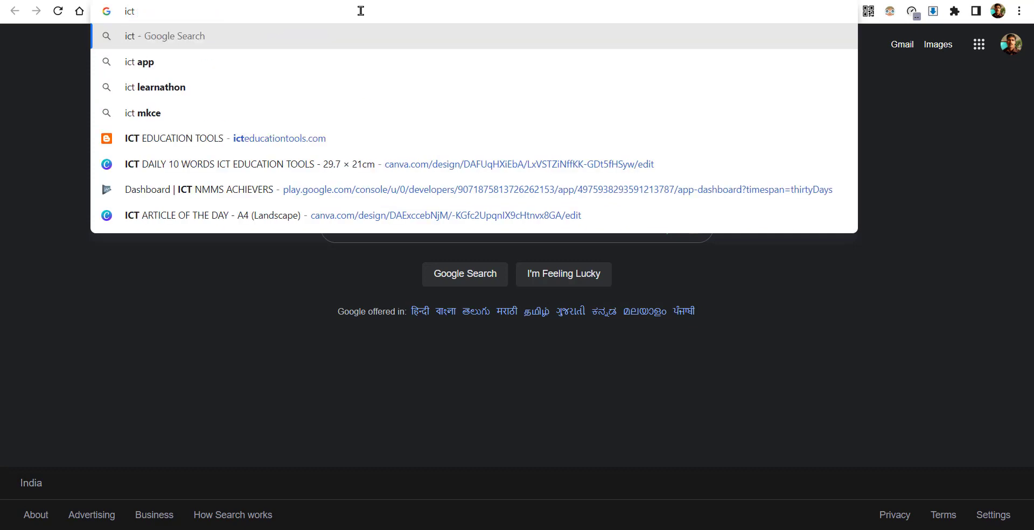
type("education")
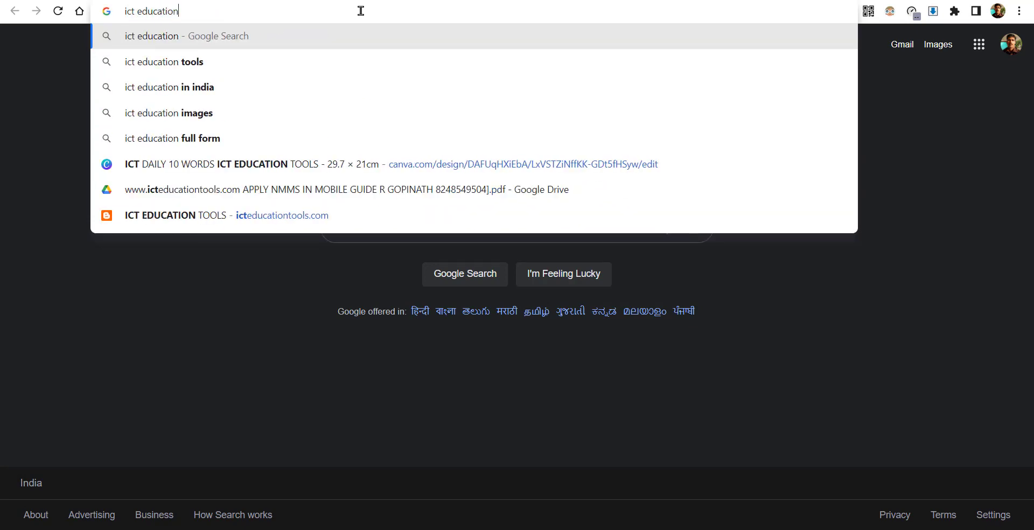
type(" tools")
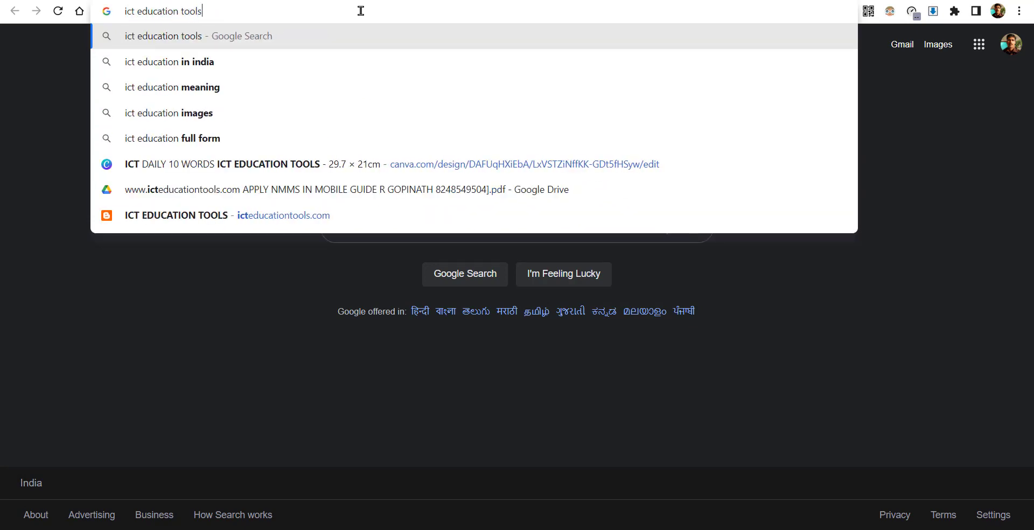
key("Return")
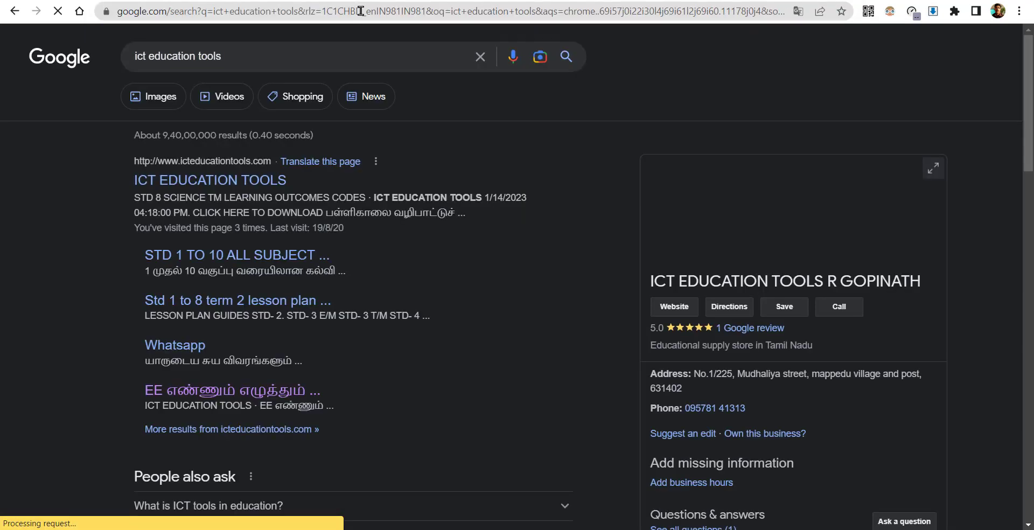
left_click(187, 177)
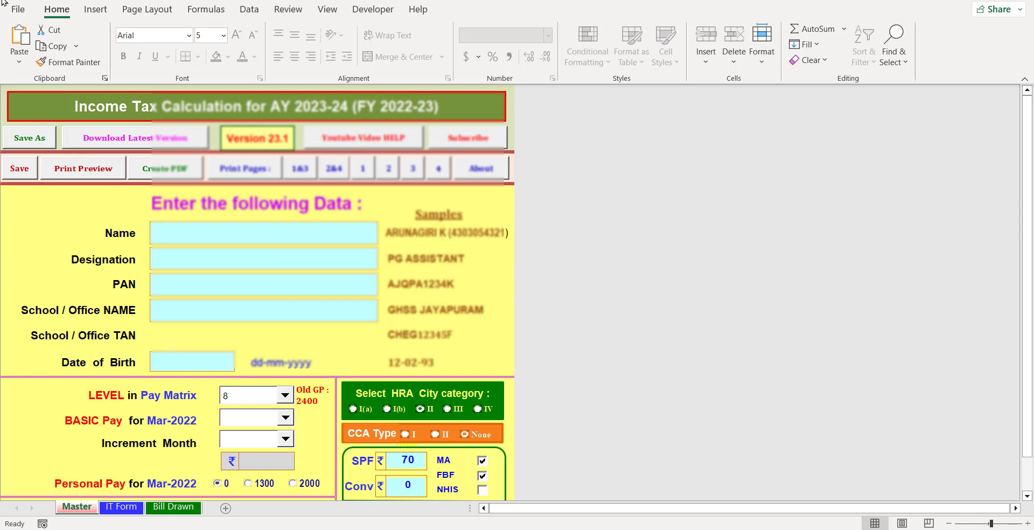
left_click(14, 14)
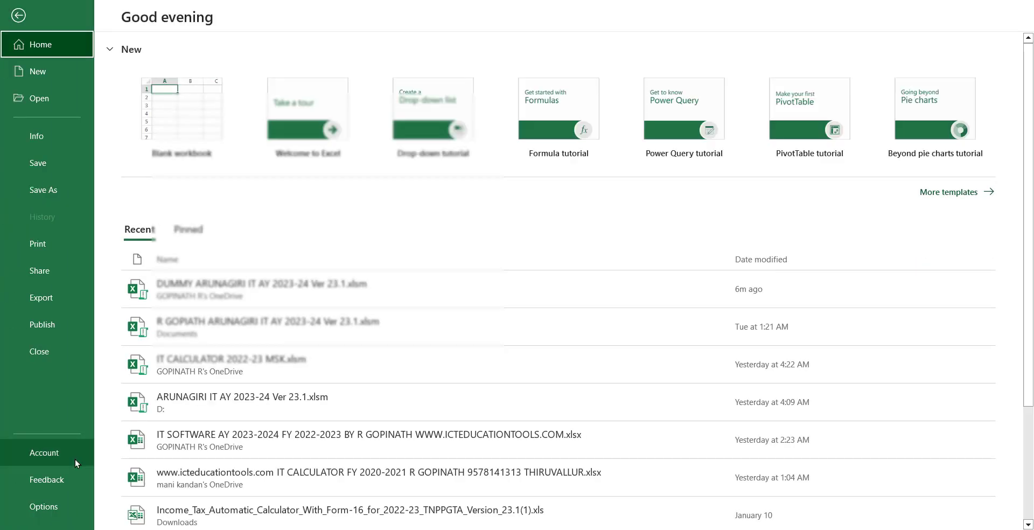
left_click(43, 506)
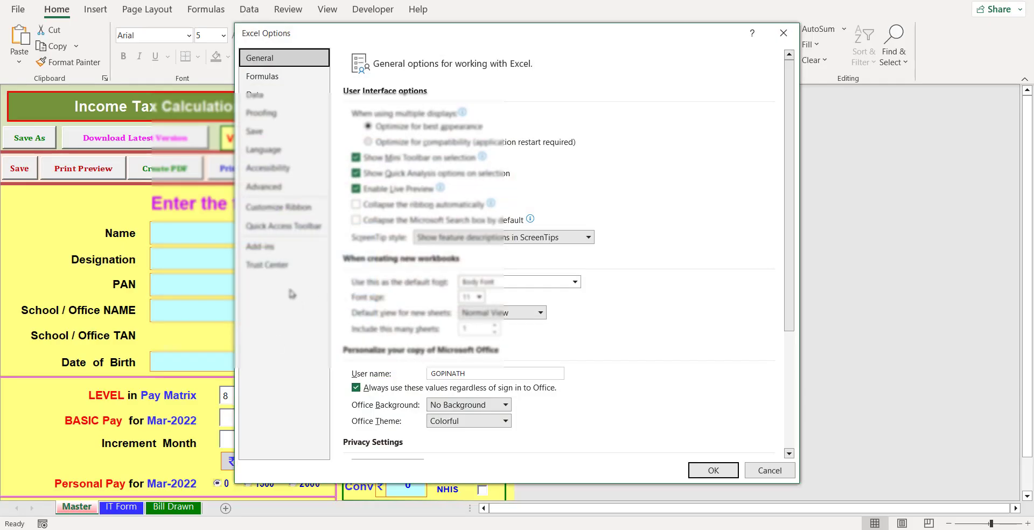
left_click(272, 267)
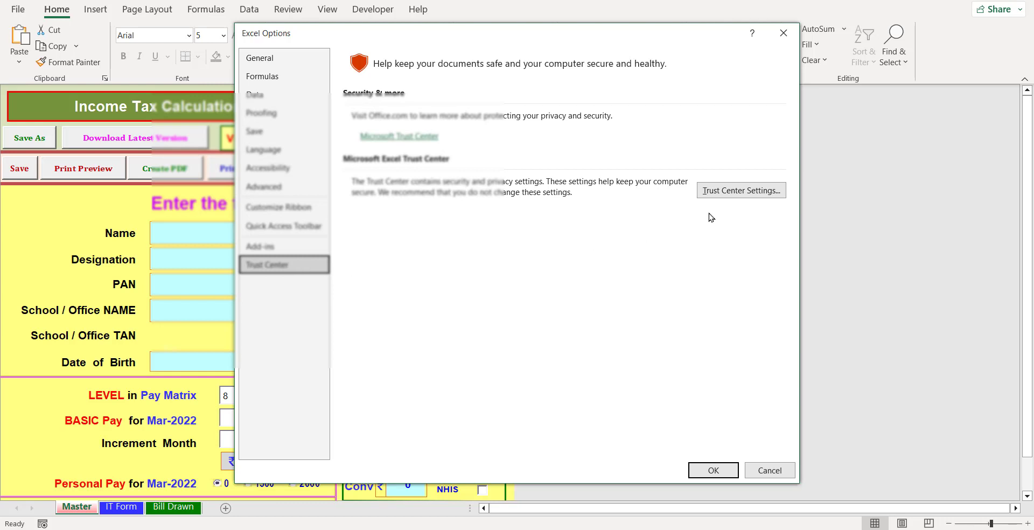
left_click(728, 192)
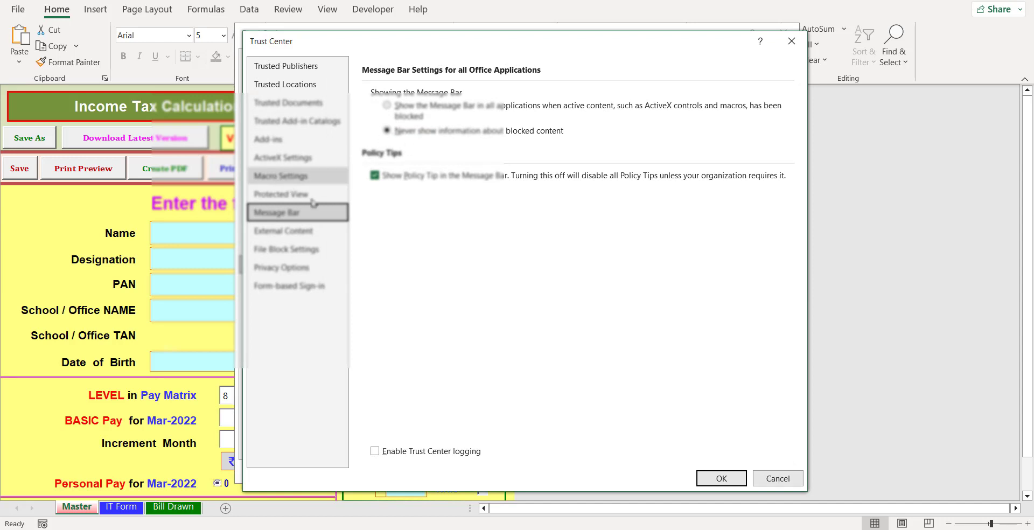
left_click(299, 176)
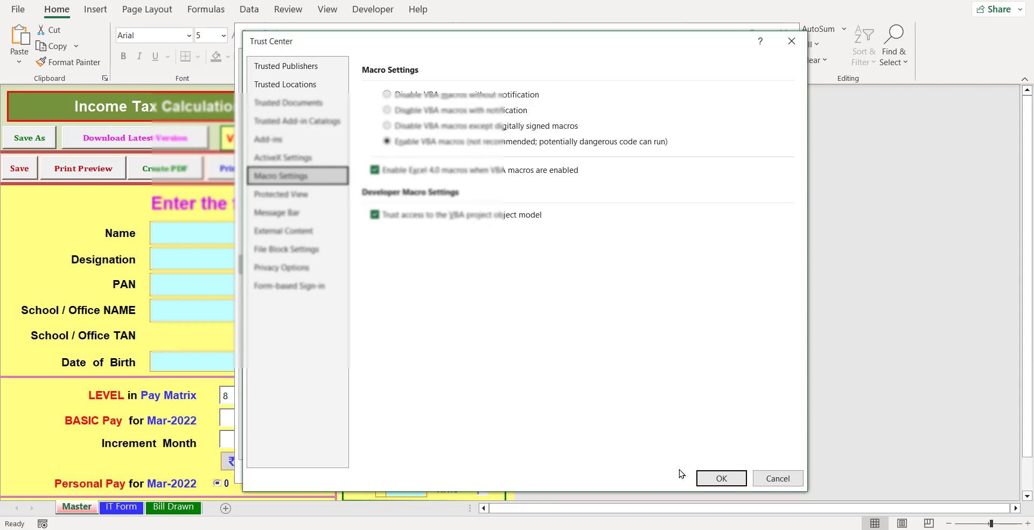
left_click(707, 477)
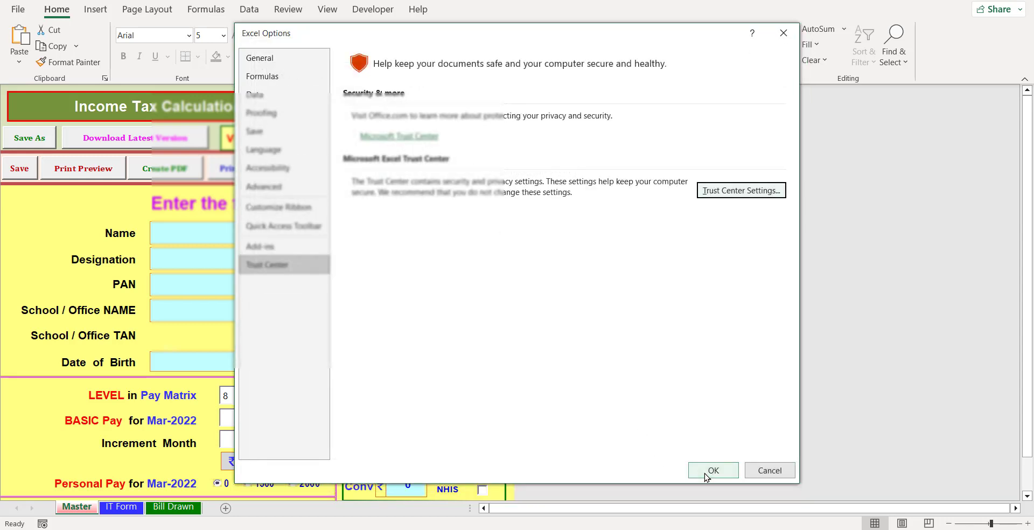
left_click(790, 38)
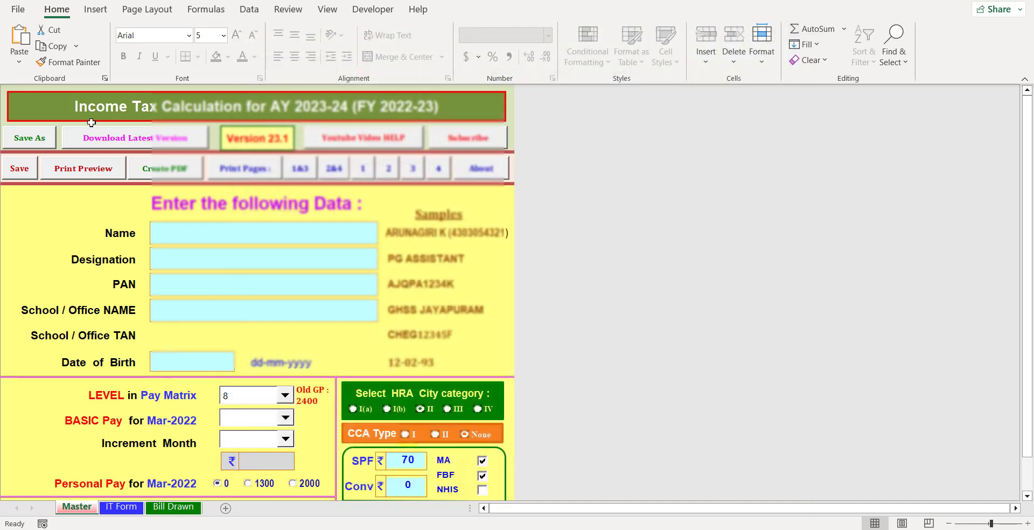
- Enter the employee's name, designation BT ASST SCIENCE and PAN number
left_click(179, 241)
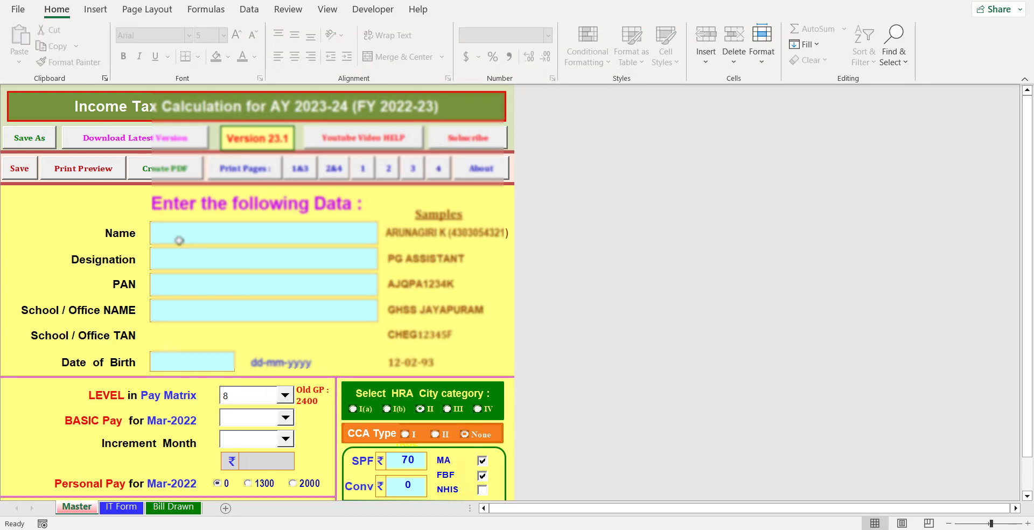
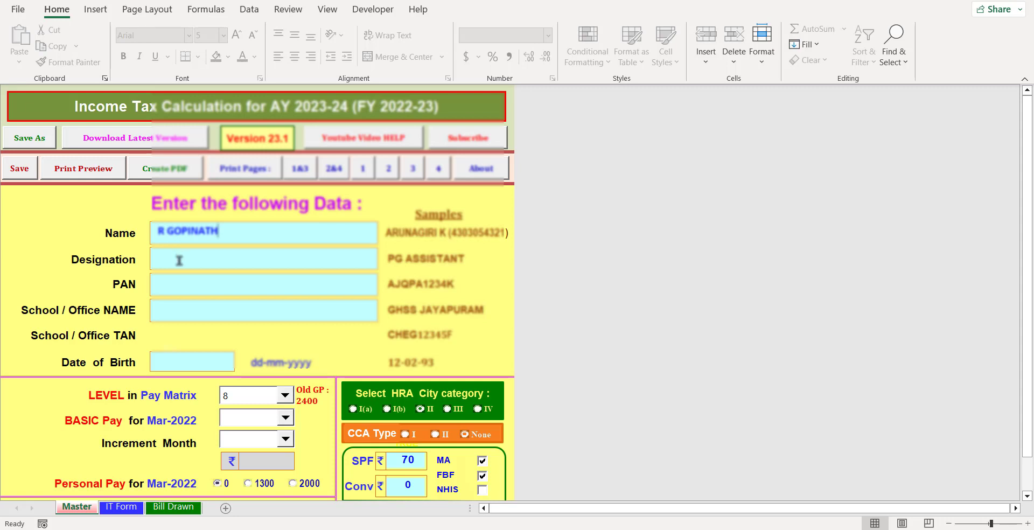
left_click(179, 260)
type("BT ASST")
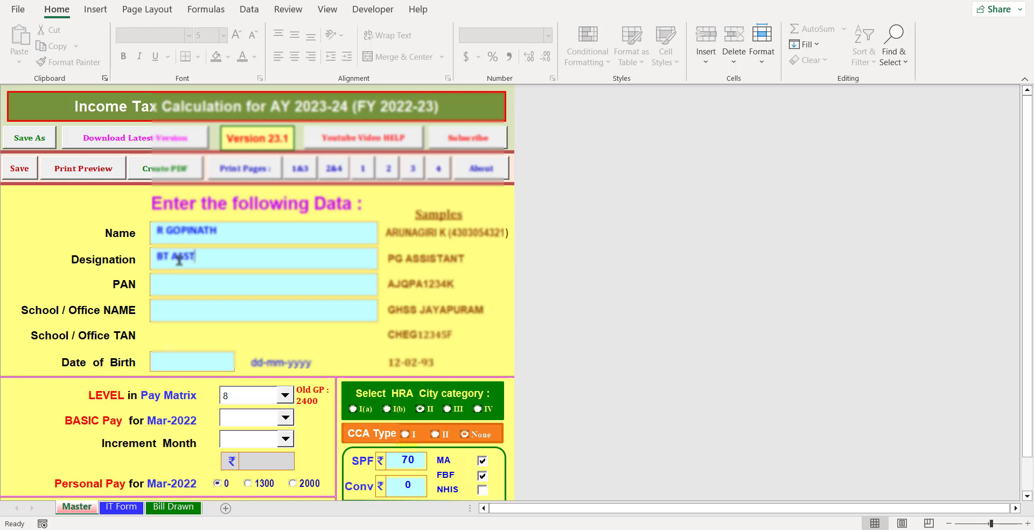
type(" SCIENCE")
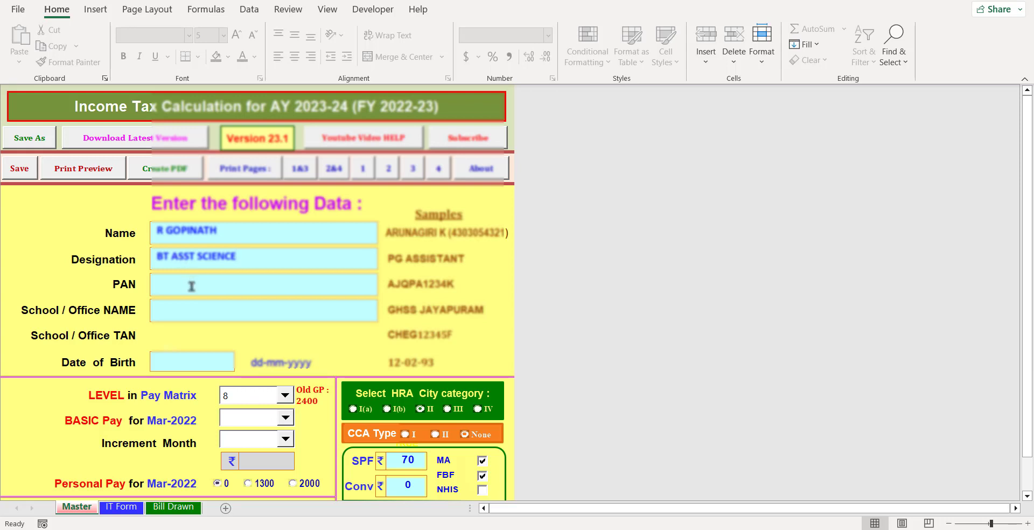
left_click(192, 286)
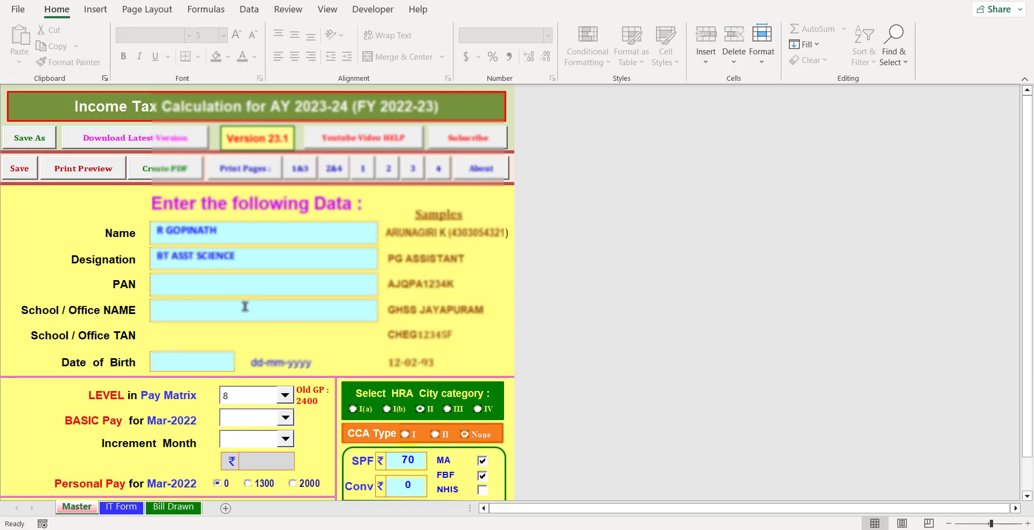
- Enter the school/office name and the employee's date of birth
left_click(195, 310)
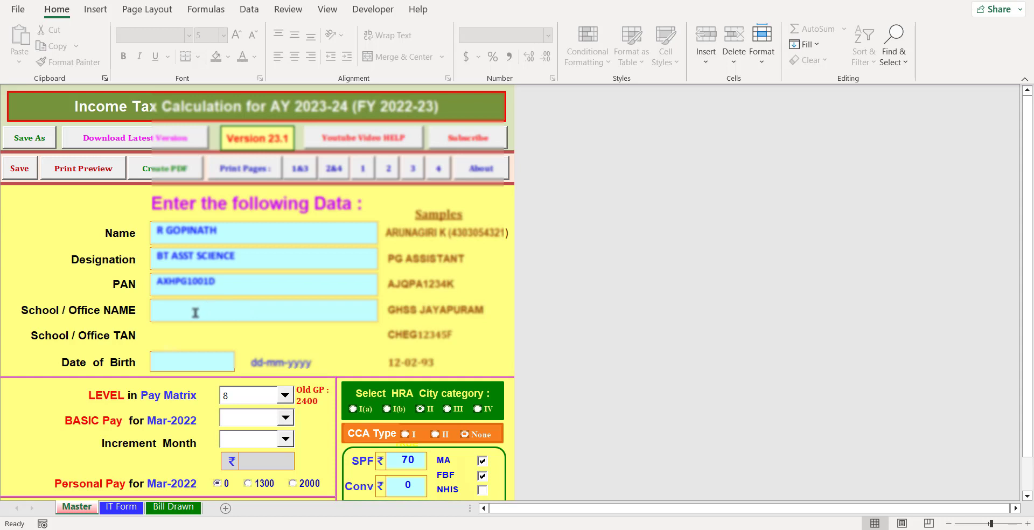
type("PUMS")
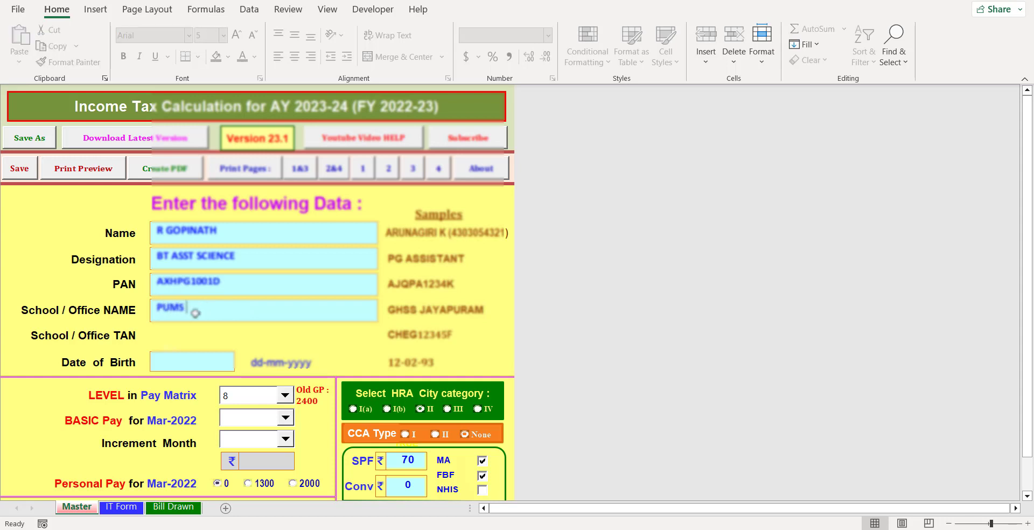
type(" VENGATHUR K")
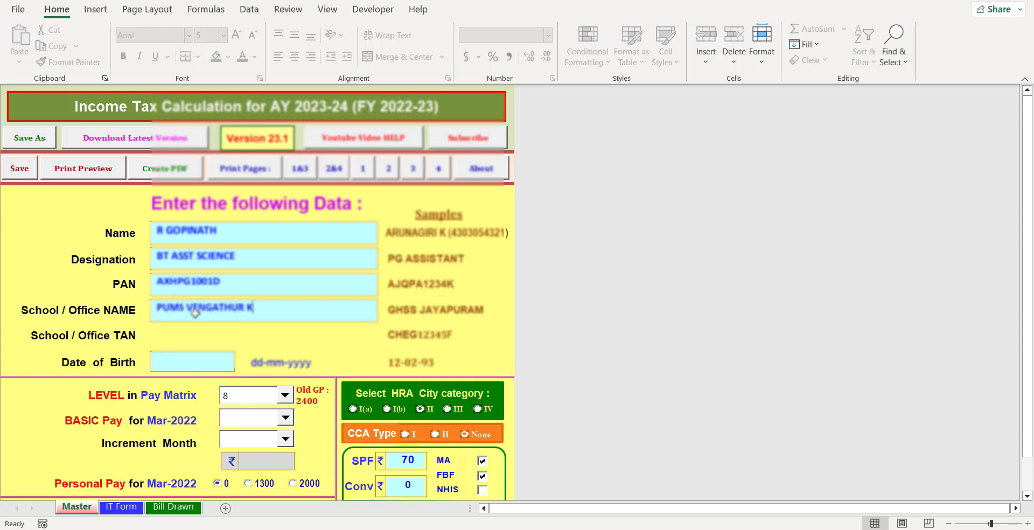
type("ANDIGAI")
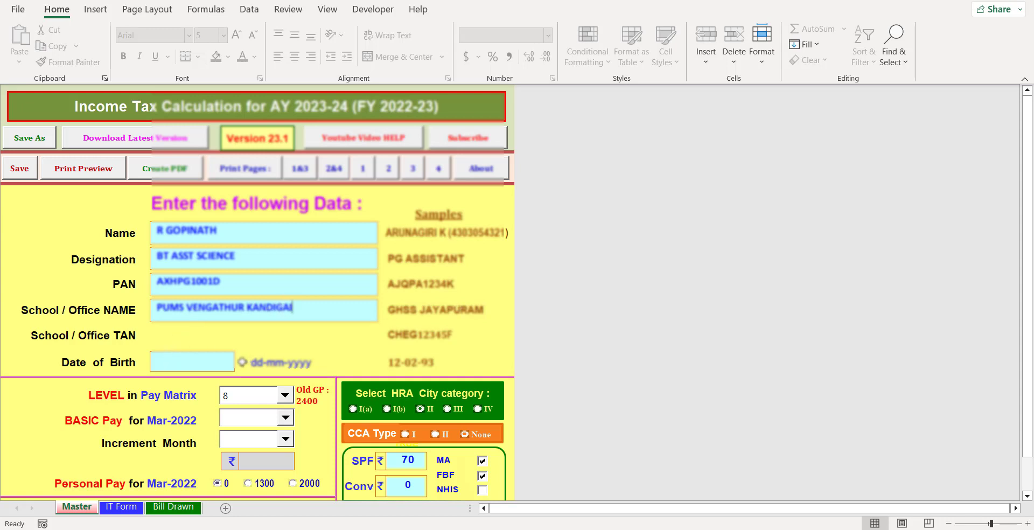
left_click(168, 362)
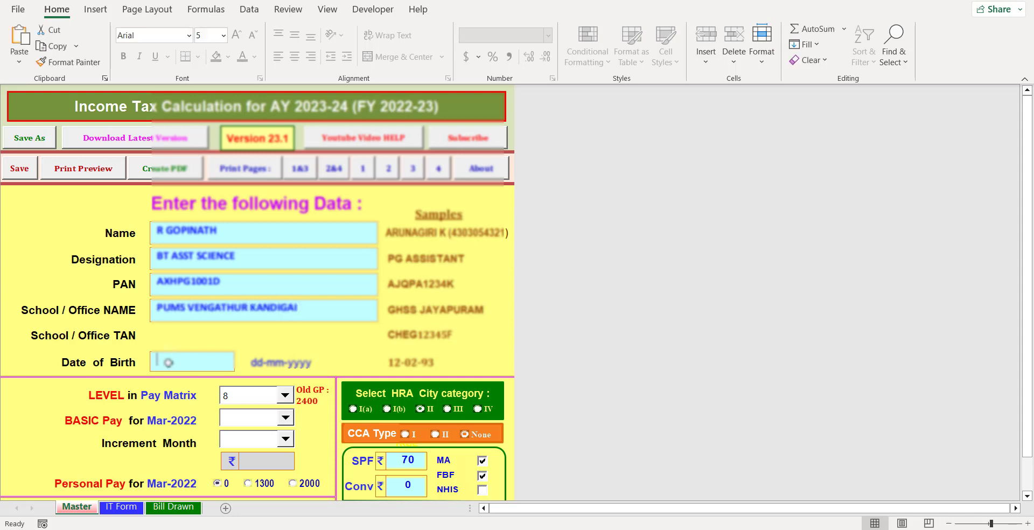
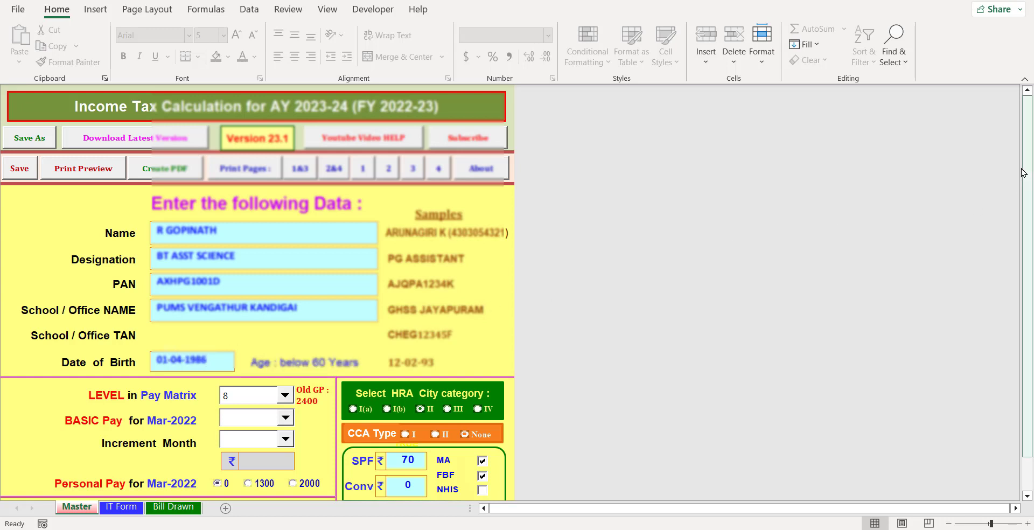
- Set the pay matrix level to 10 and BASIC Pay to 24,600
left_click_drag(1025, 169, 1025, 191)
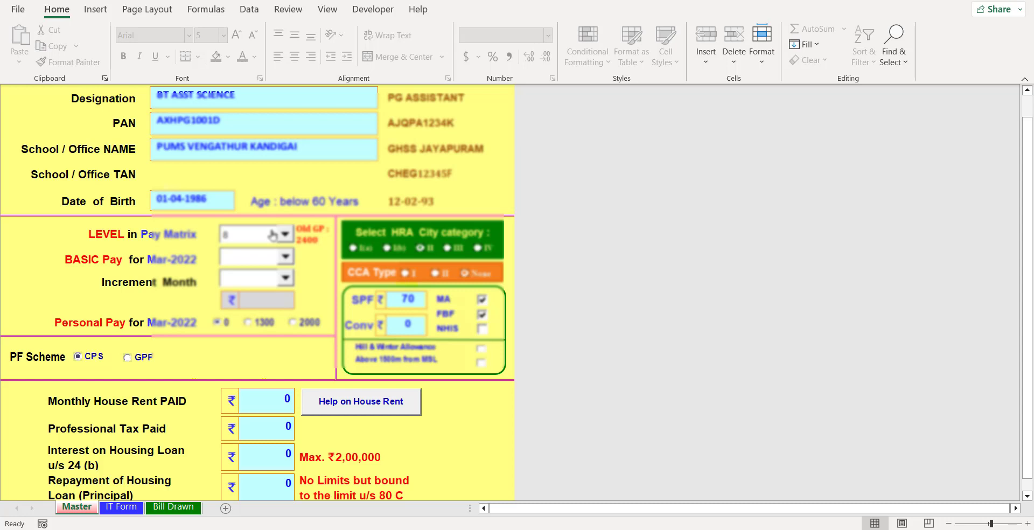
left_click(273, 235)
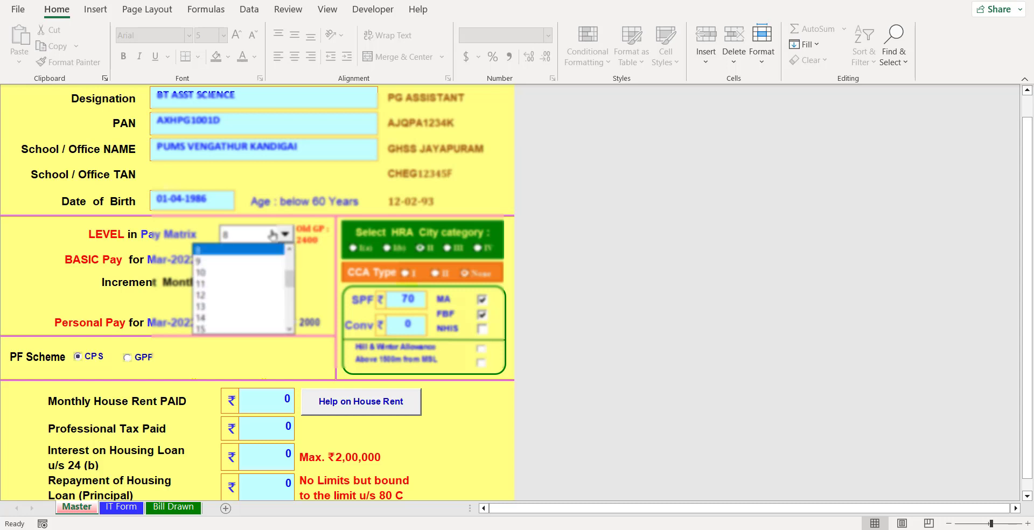
left_click(204, 272)
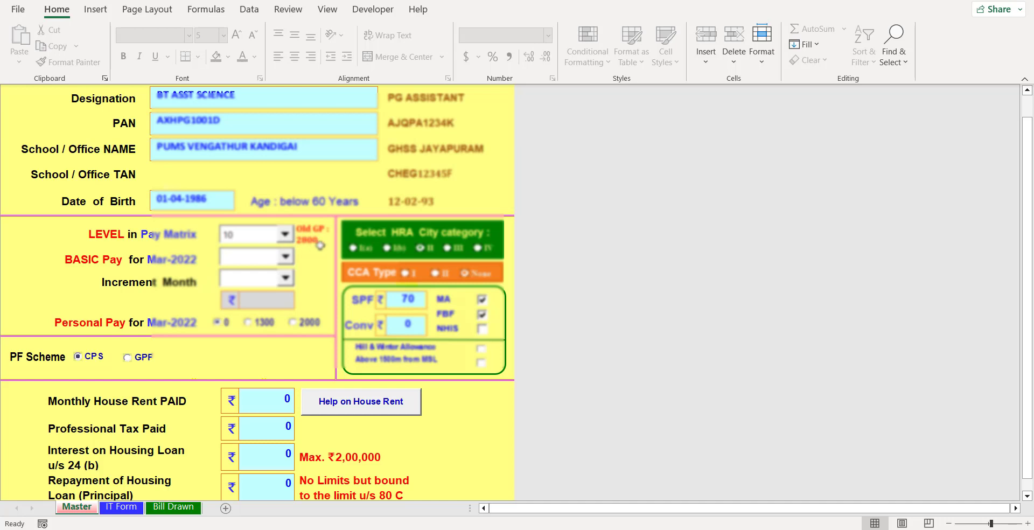
left_click(240, 262)
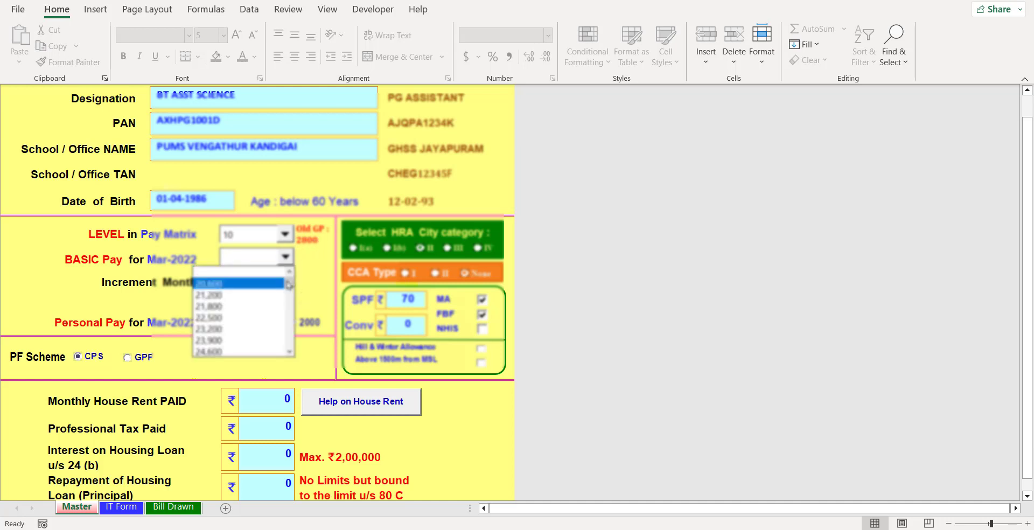
left_click(214, 352)
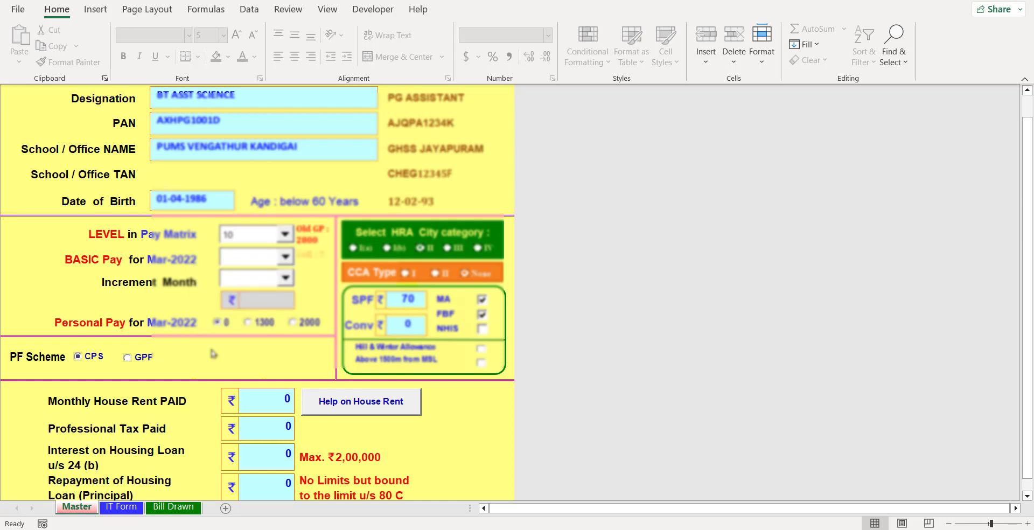
- Set the increment month to Apr-2022 and Personal Pay to 2000
left_click(284, 279)
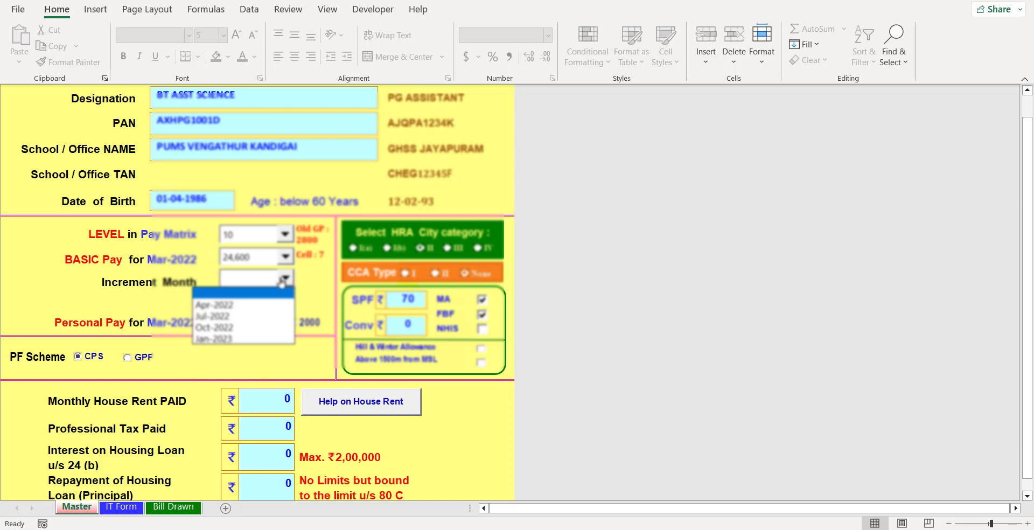
left_click(215, 304)
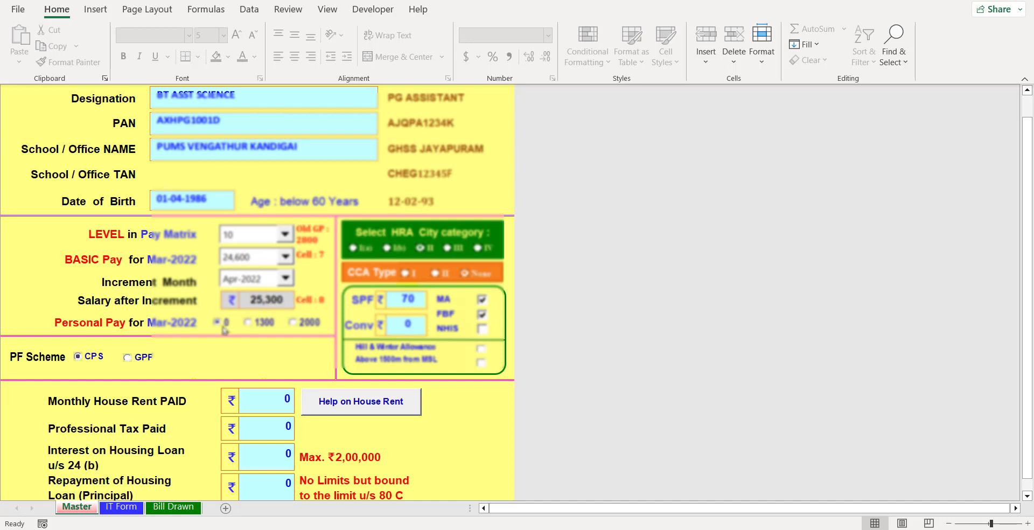
left_click(293, 324)
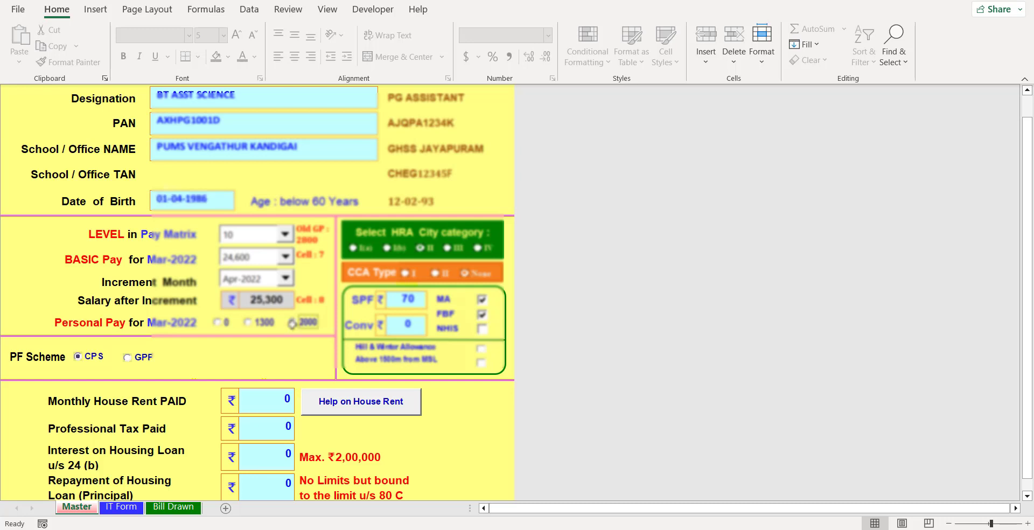
left_click(251, 324)
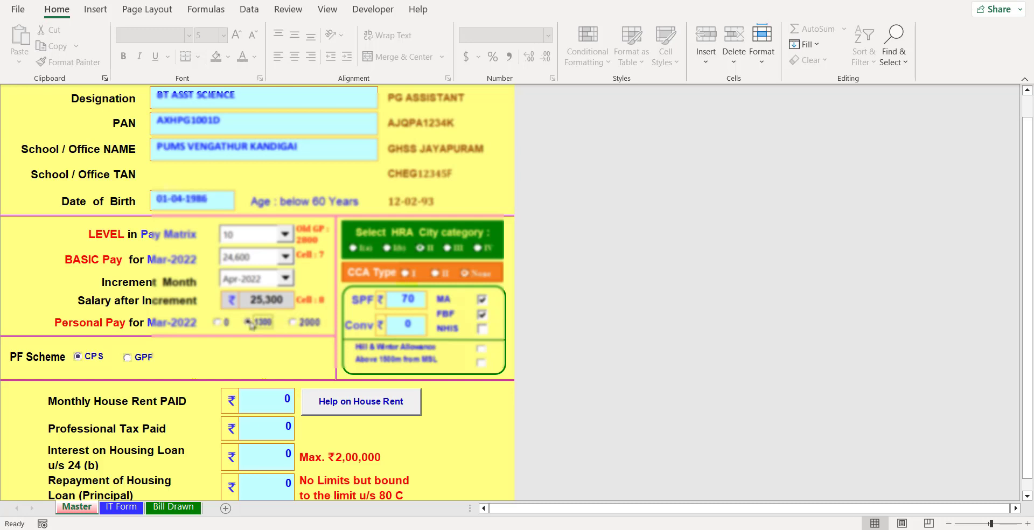
left_click(293, 323)
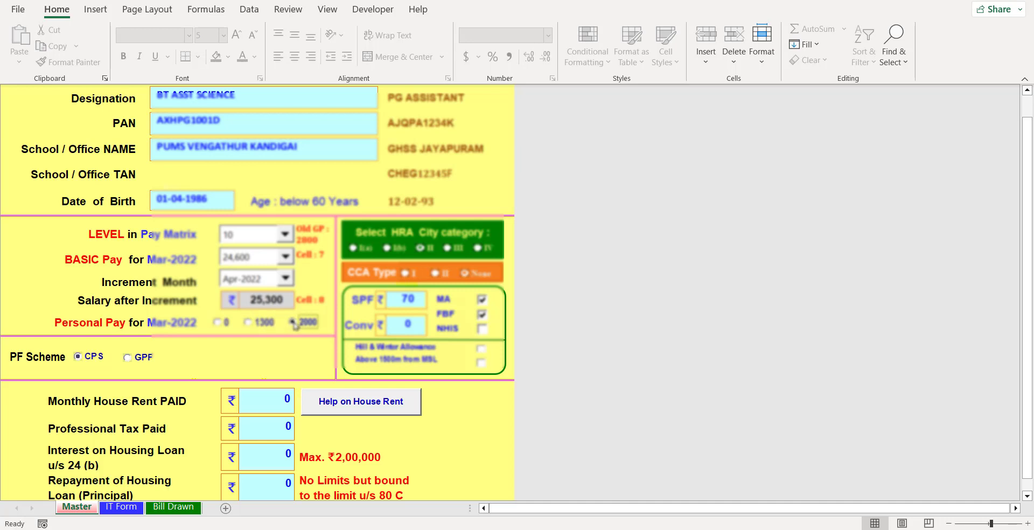
left_click(420, 300)
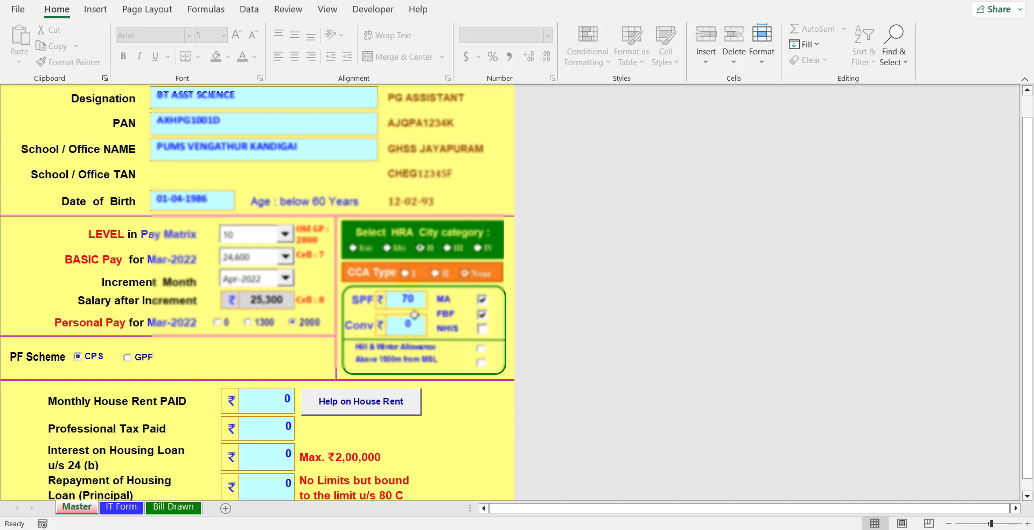
- Keep SPF at 70, choose the first HRA city category and CCA Type I
double_click(422, 303)
key("BackSpace")
type("50")
left_click(556, 292)
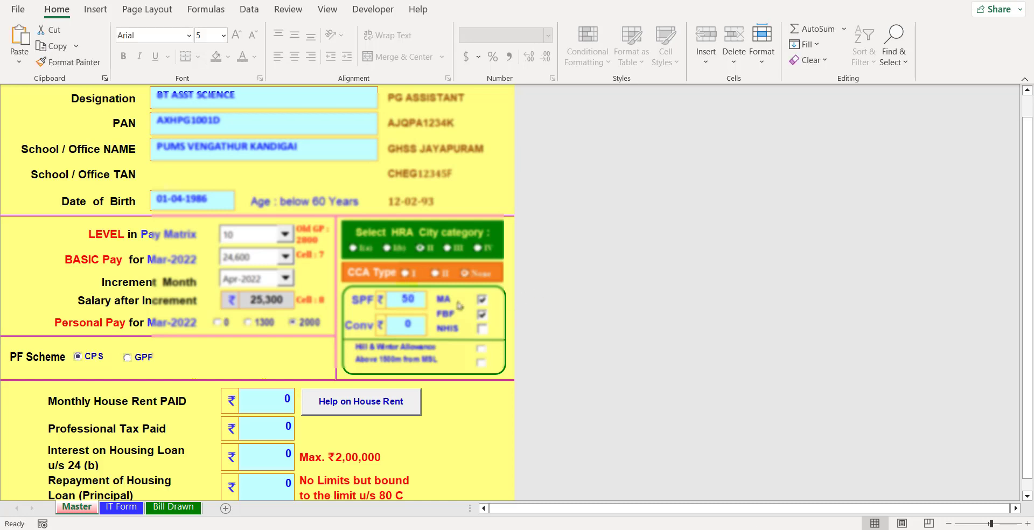
left_click(423, 295)
key("BackSpace")
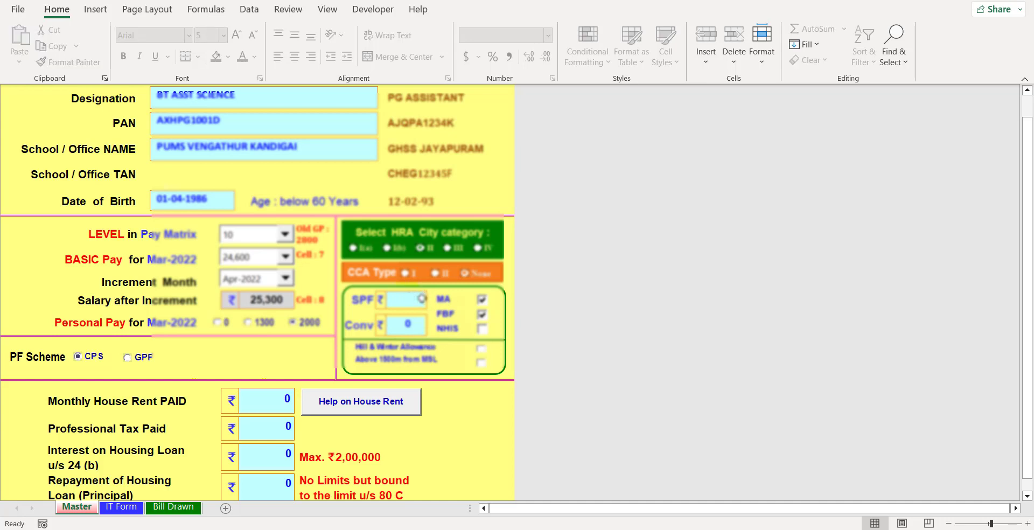
type("0")
left_click(468, 205)
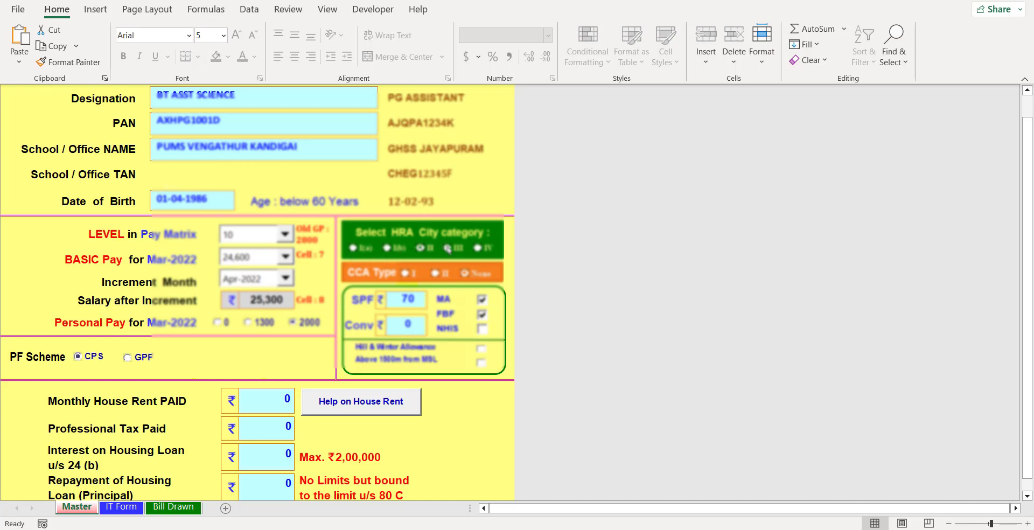
left_click(353, 248)
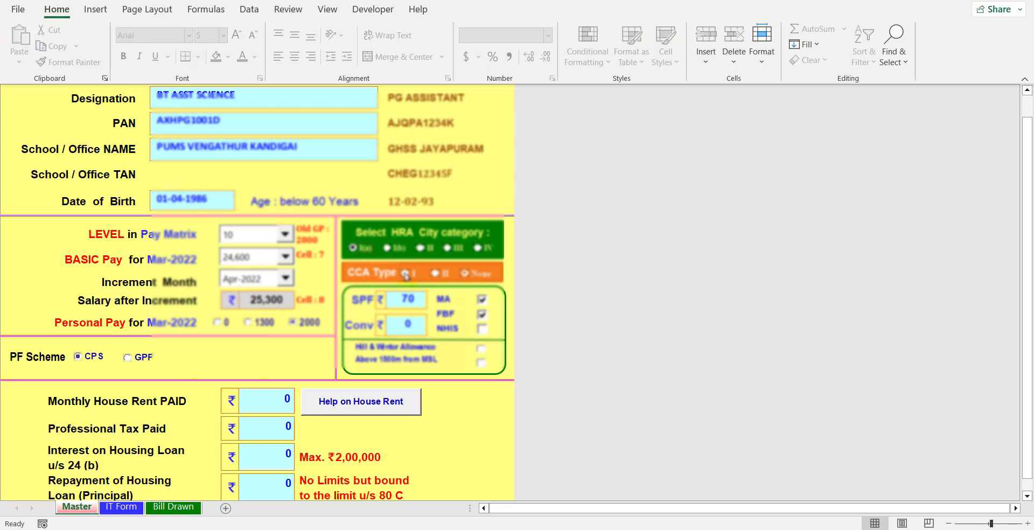
left_click(406, 274)
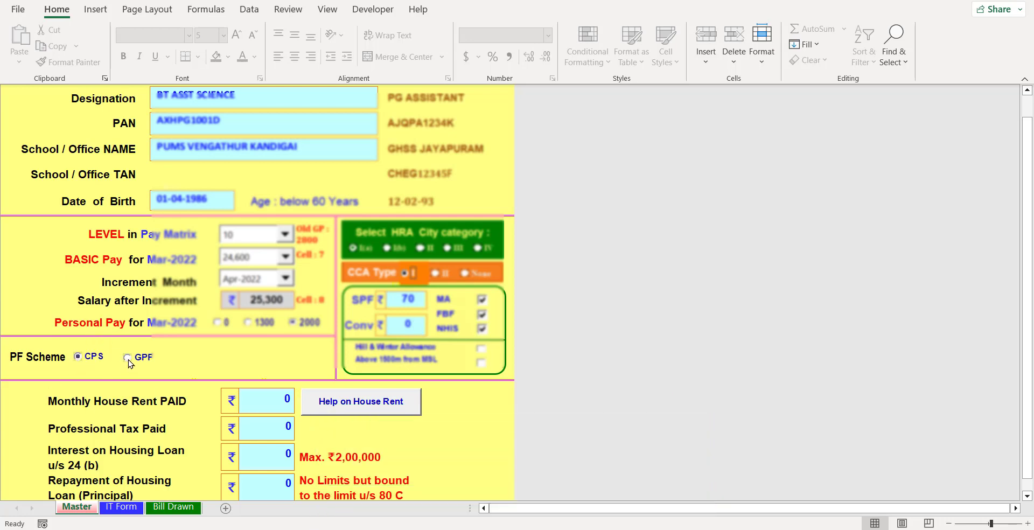
left_click(129, 358)
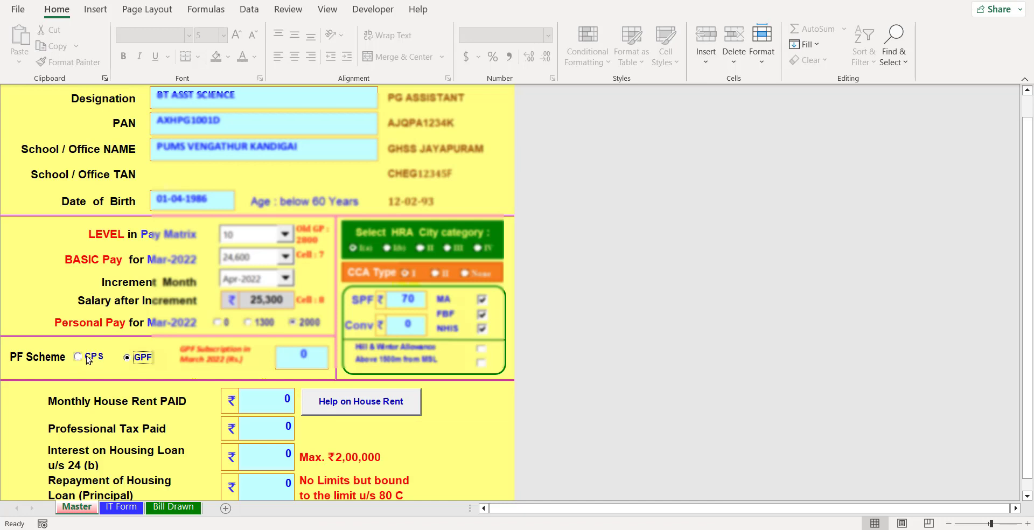
left_click(311, 353)
key("BackSpace")
type("10200")
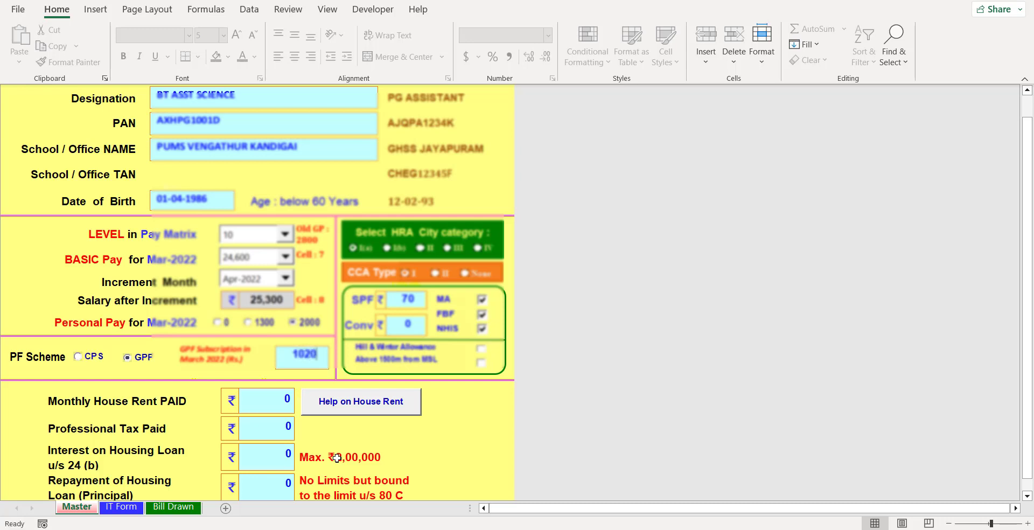
left_click(175, 370)
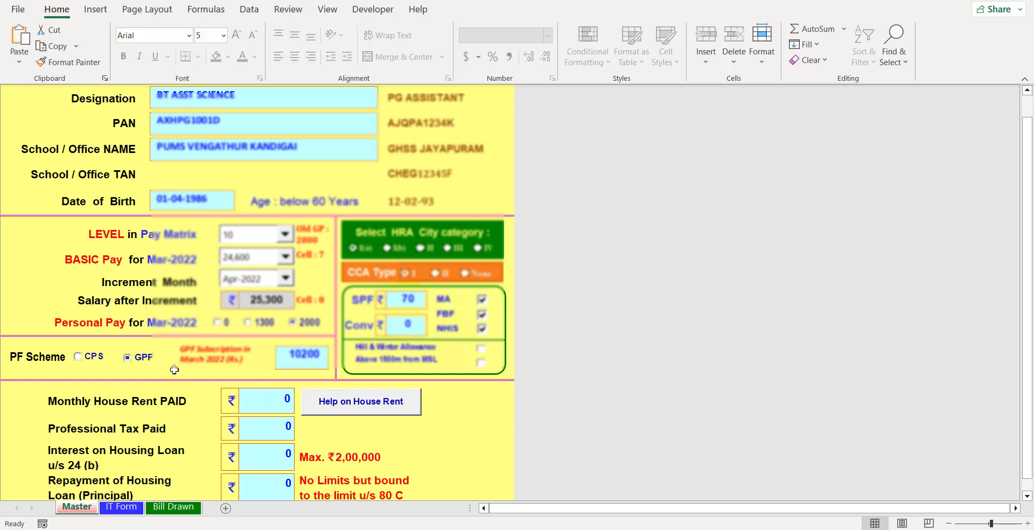
left_click(78, 358)
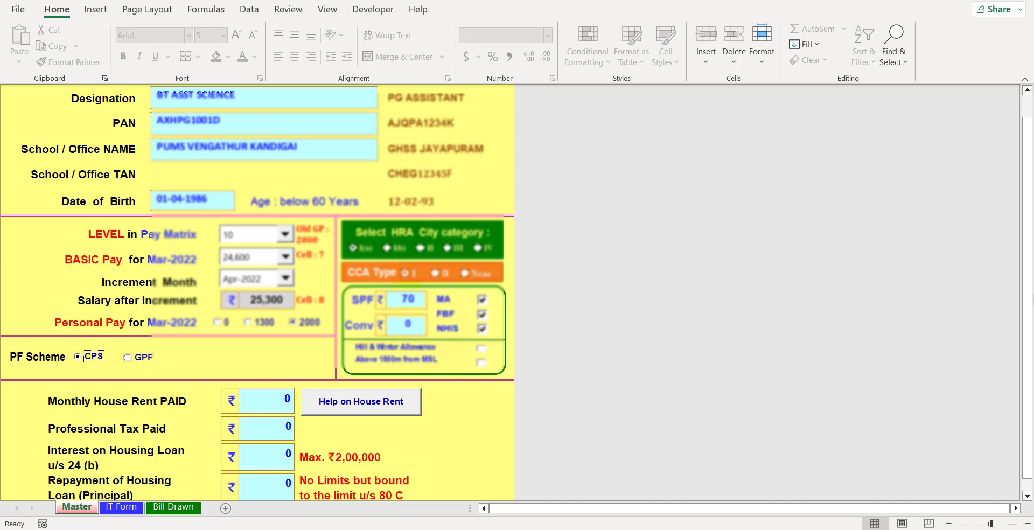
- Enter a monthly house rent of 6000 after reading the house rent guidance
scroll(1030, 259, "down", 3)
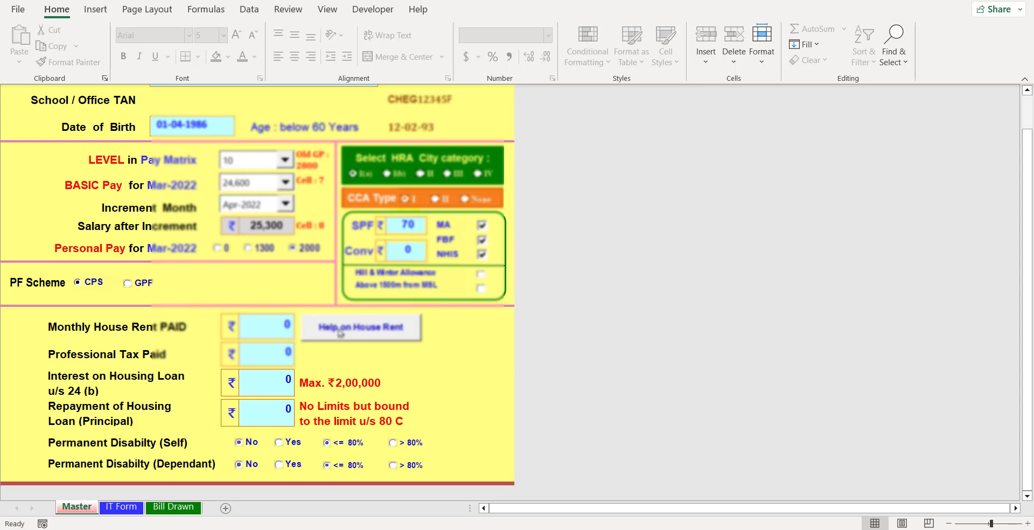
left_click(359, 333)
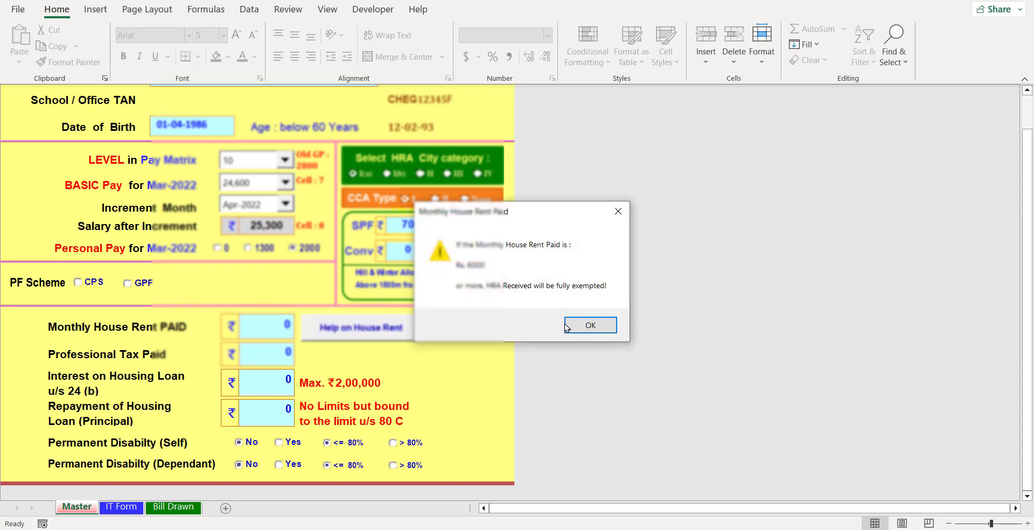
left_click(590, 325)
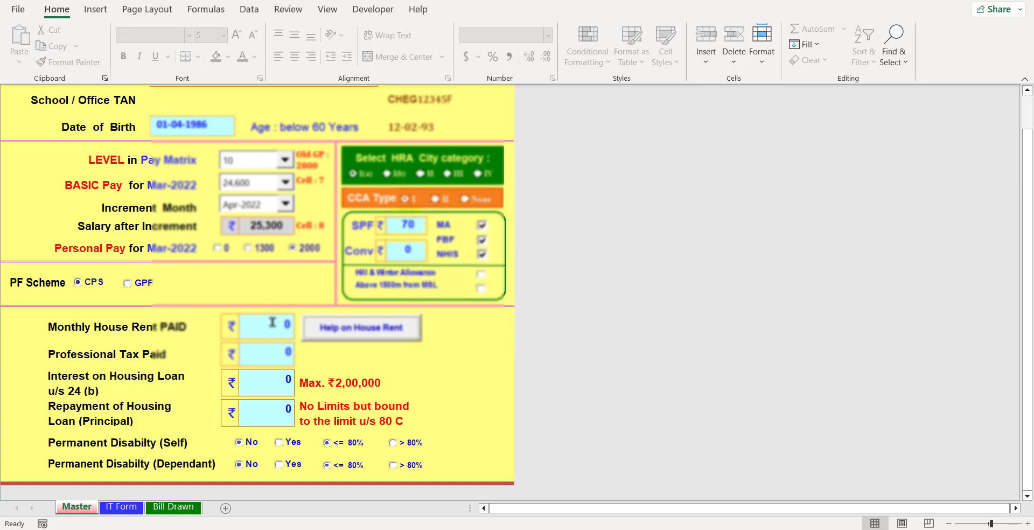
left_click(273, 322)
type("6000")
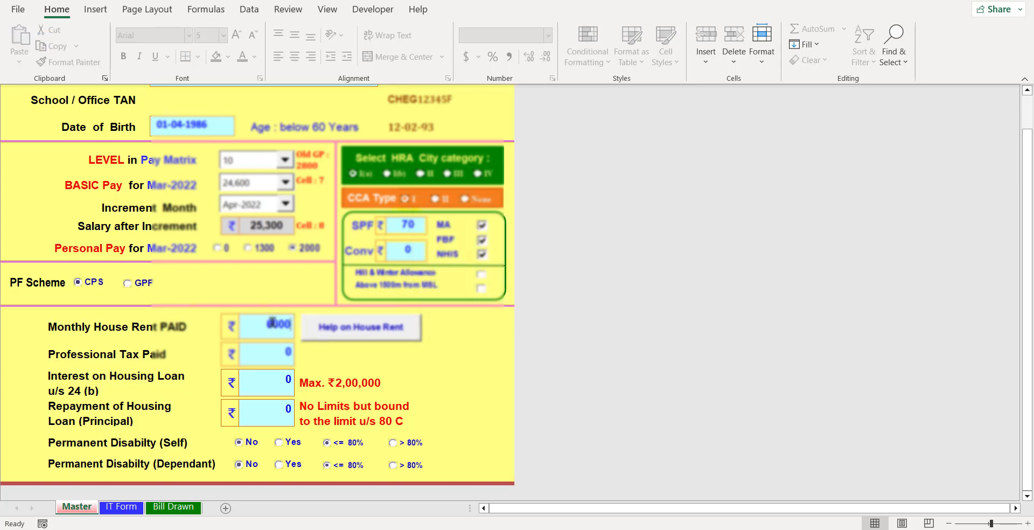
left_click(411, 356)
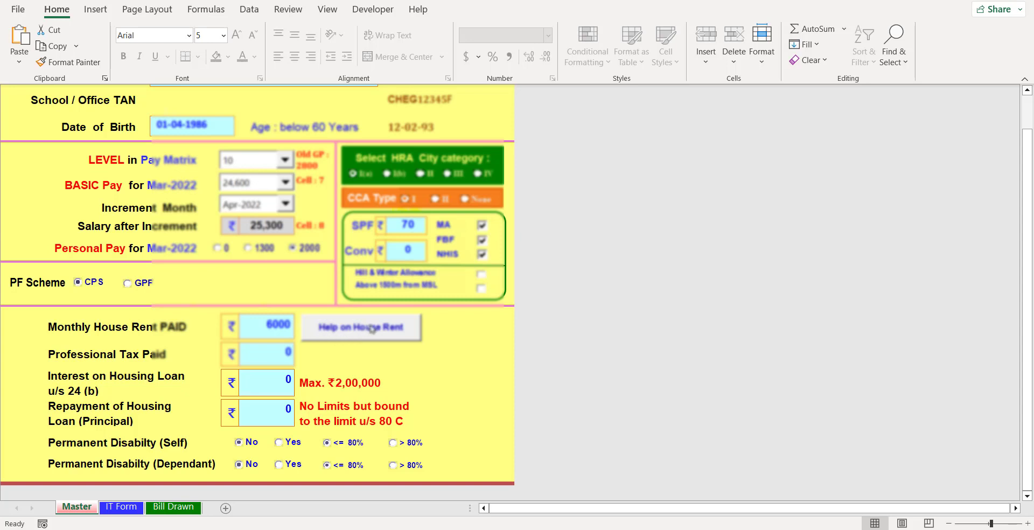
- Enter professional tax 2300, housing loan interest 100000 and principal repayment 20000
left_click(275, 348)
key("BackSpace")
type("2500")
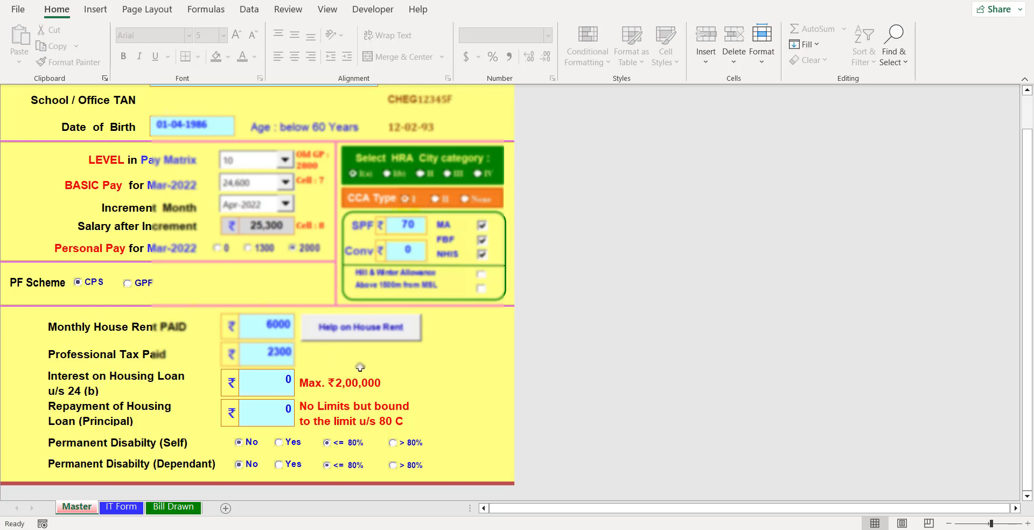
key("Return")
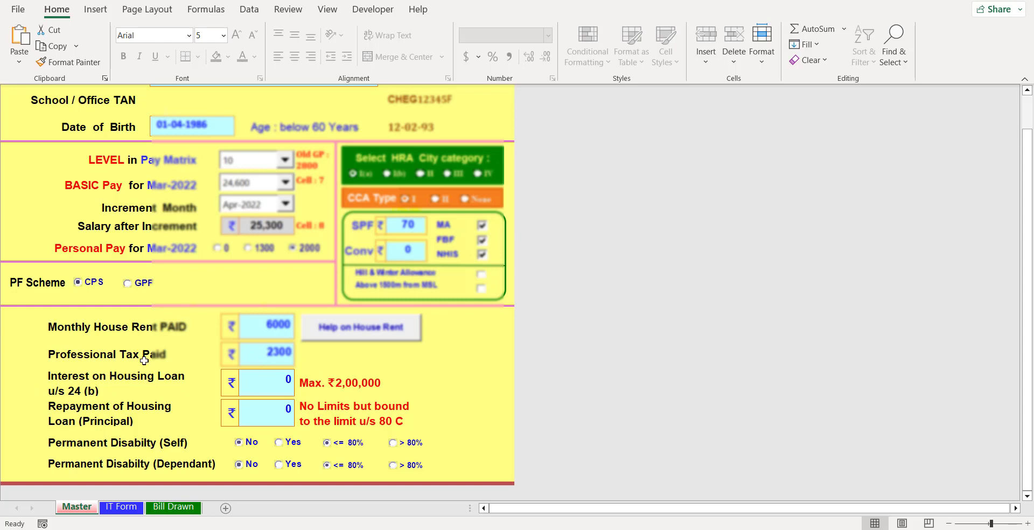
left_click(275, 382)
key("BackSpace")
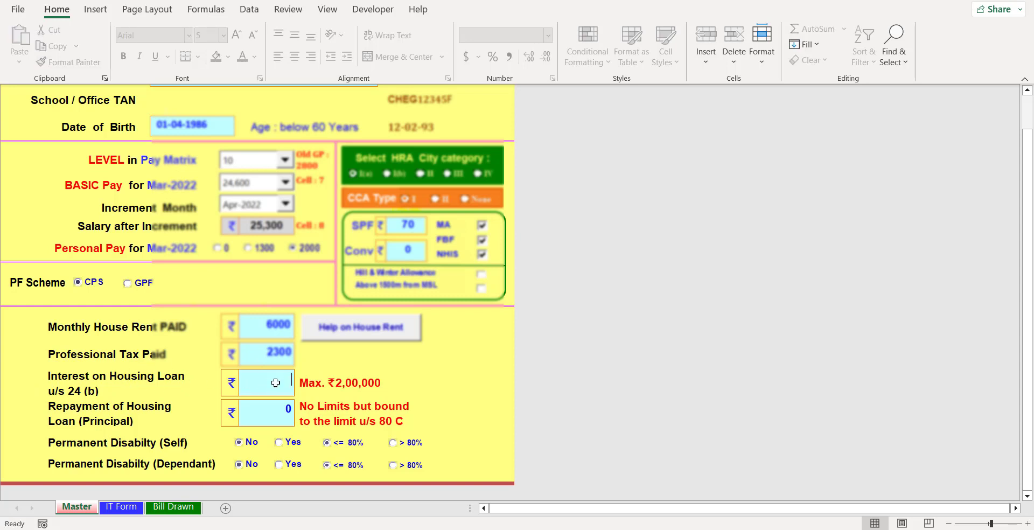
type("100000")
key("Return")
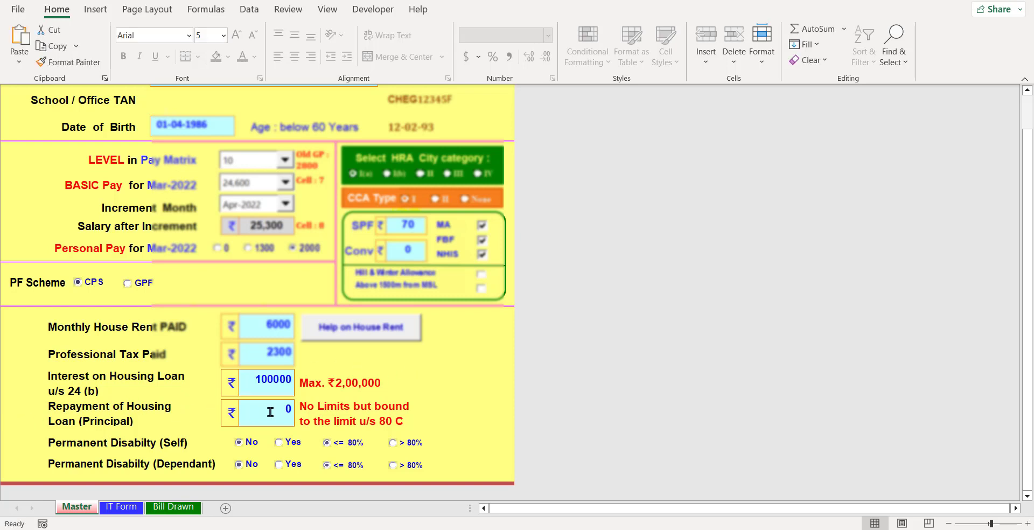
key("BackSpace")
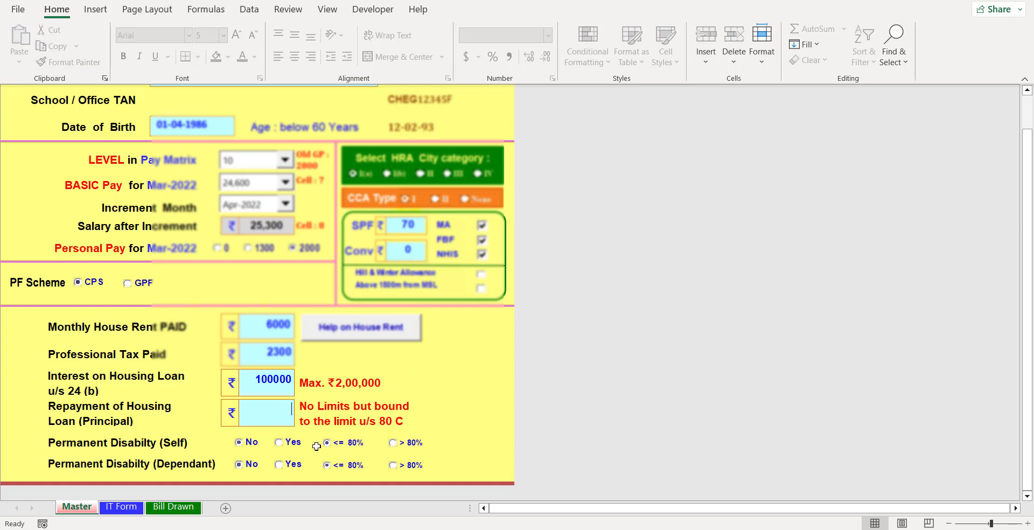
type("20000")
left_click(524, 380)
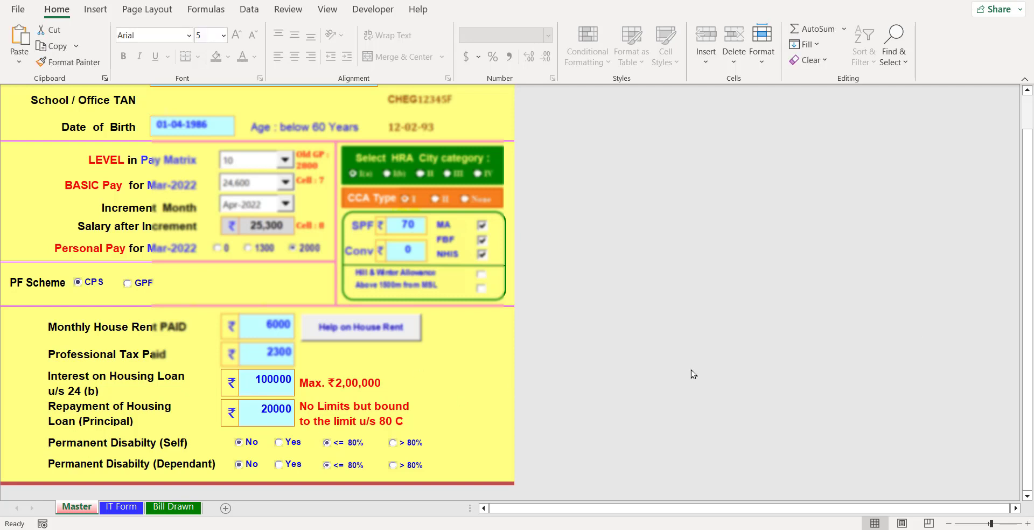
- Scroll the Master sheet to review the permanent disability options below the loan amounts
left_click(1028, 231)
left_click_drag(1030, 345, 1032, 208)
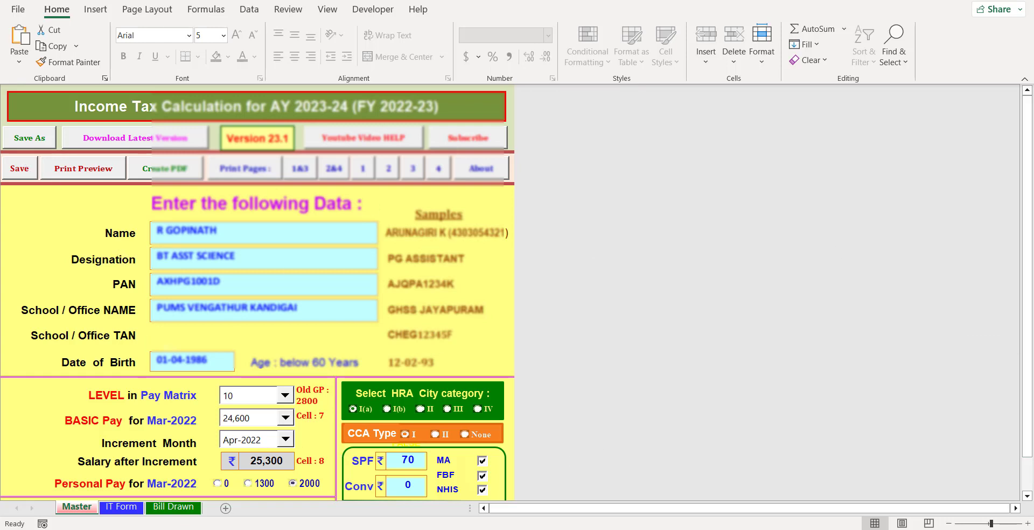
left_click_drag(1027, 115, 1027, 147)
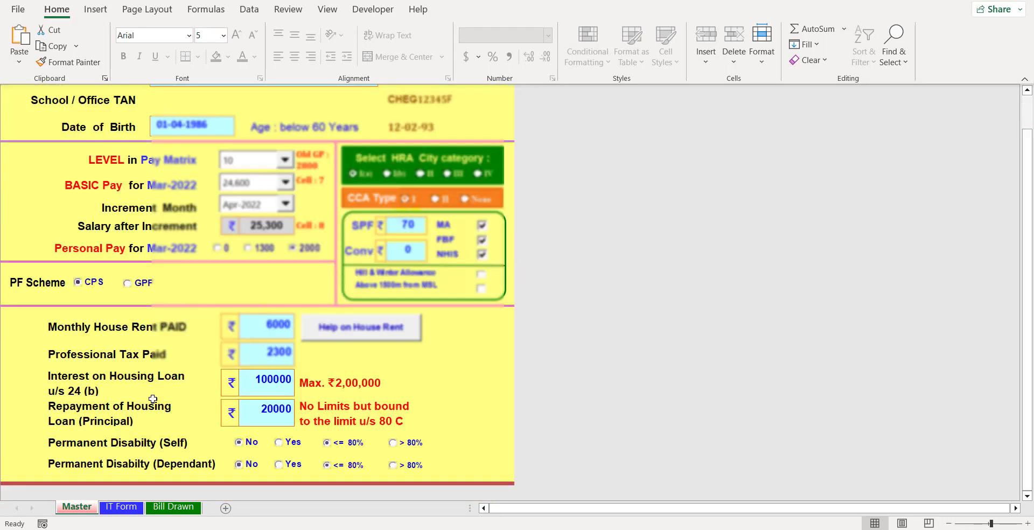
- Show the IT Form sheet with gross salary 472,695 and taxable salary income 286,295
left_click(121, 507)
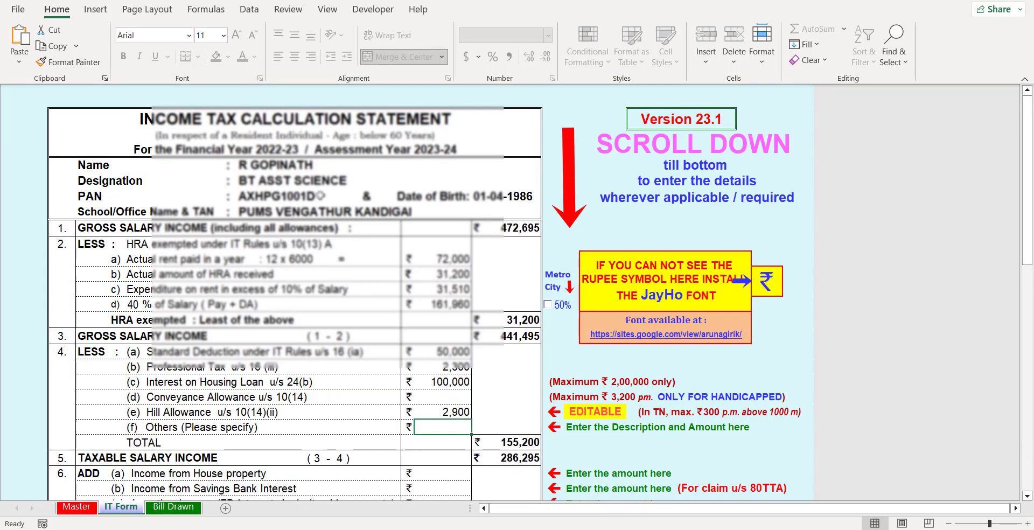
mouse_move(1030, 134)
left_mouse_down()
mouse_move(1030, 167)
mouse_move(1030, 139)
left_mouse_up()
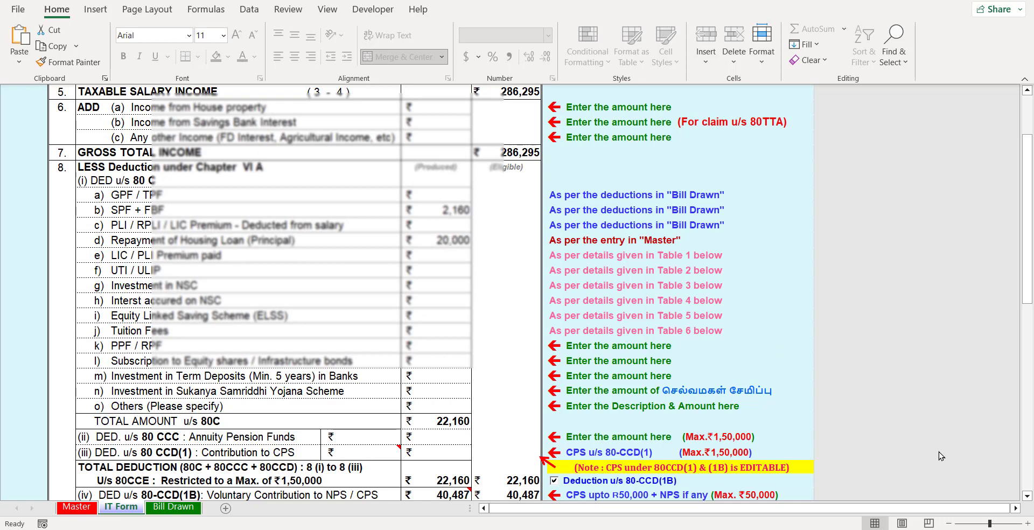
scroll(1022, 326, "up", 6)
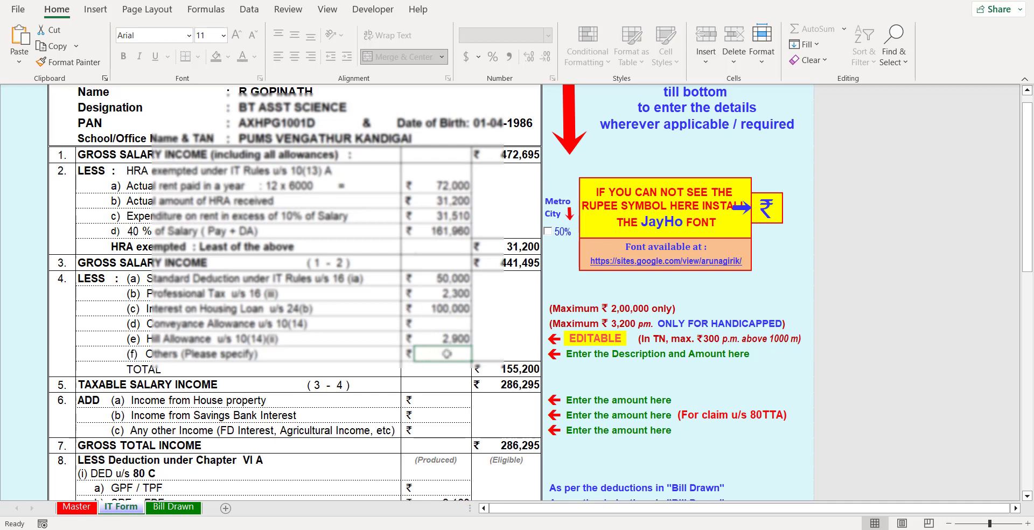
double_click(447, 354)
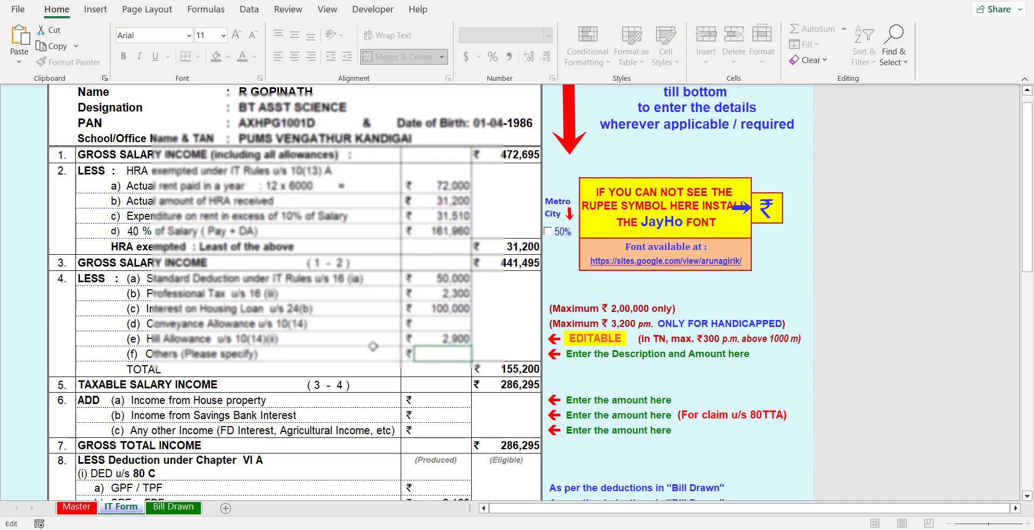
type("1000")
key("Return")
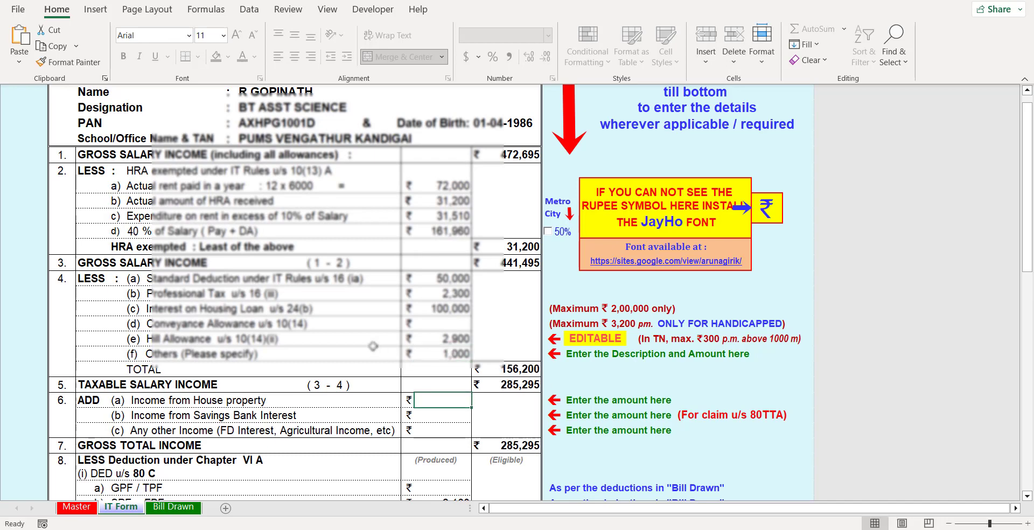
double_click(434, 355)
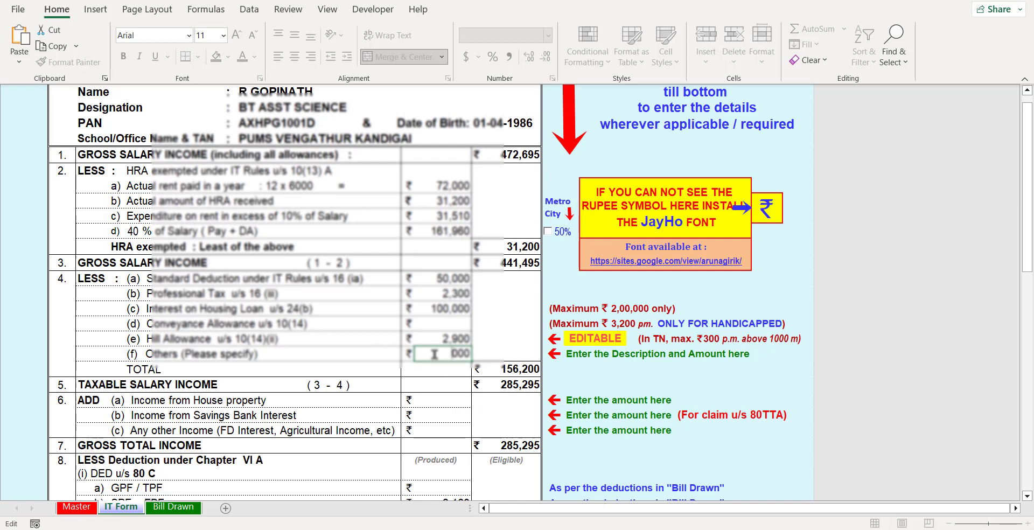
key("BackSpace")
key("BackSpace")
key("BackSpace")
key("BackSpace")
left_click(439, 399)
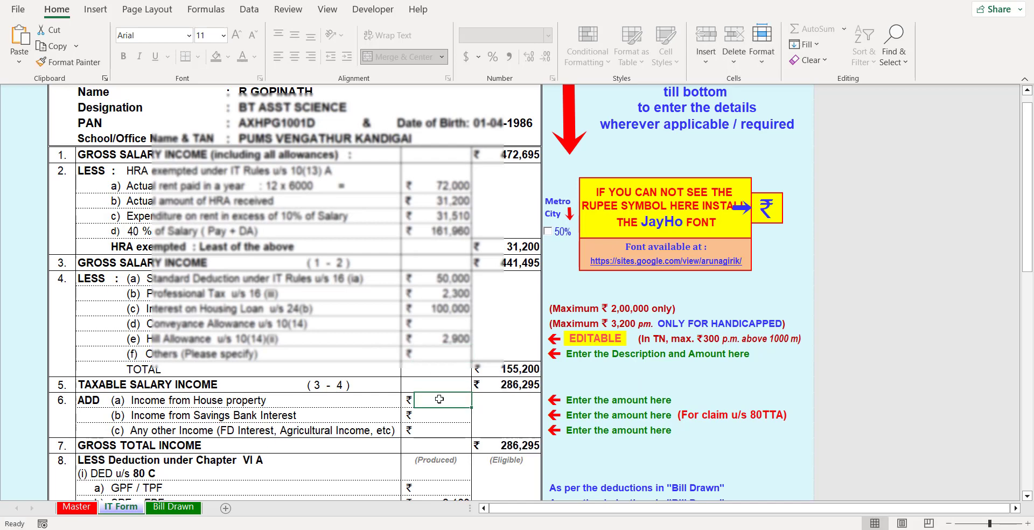
left_click_drag(1026, 249, 1029, 282)
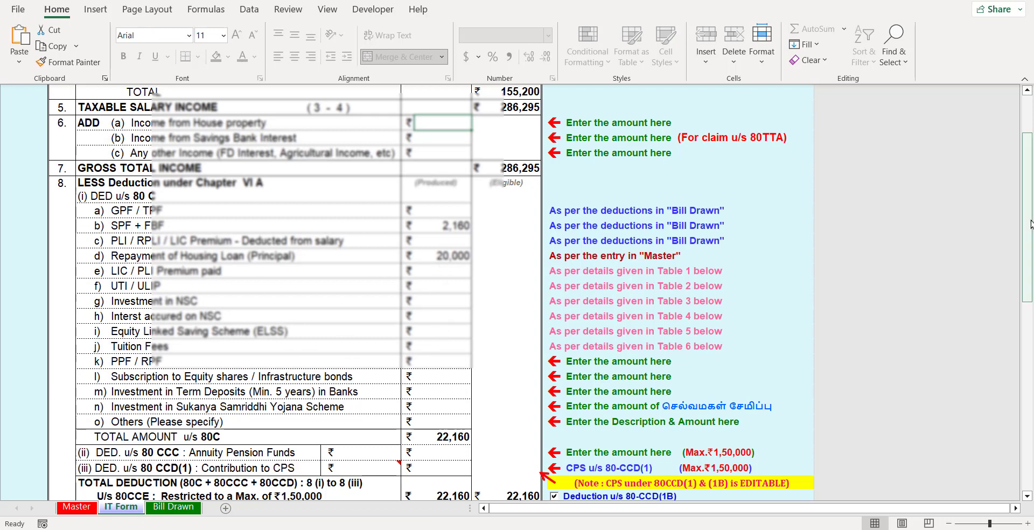
- Add the NEW BEEMA GOLD policy with a 15,000 annual premium to the LIC/PLI table
left_click_drag(1031, 223, 1029, 366)
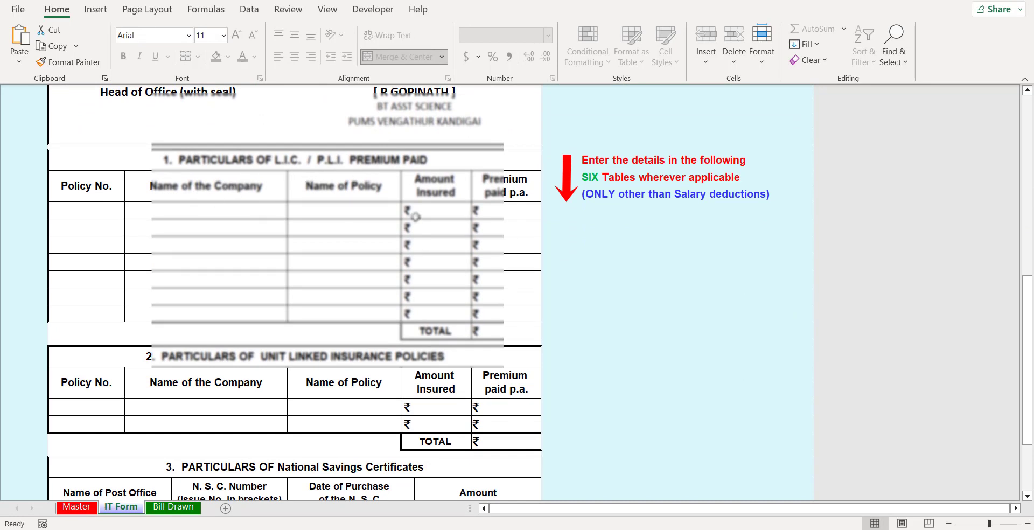
left_click(327, 210)
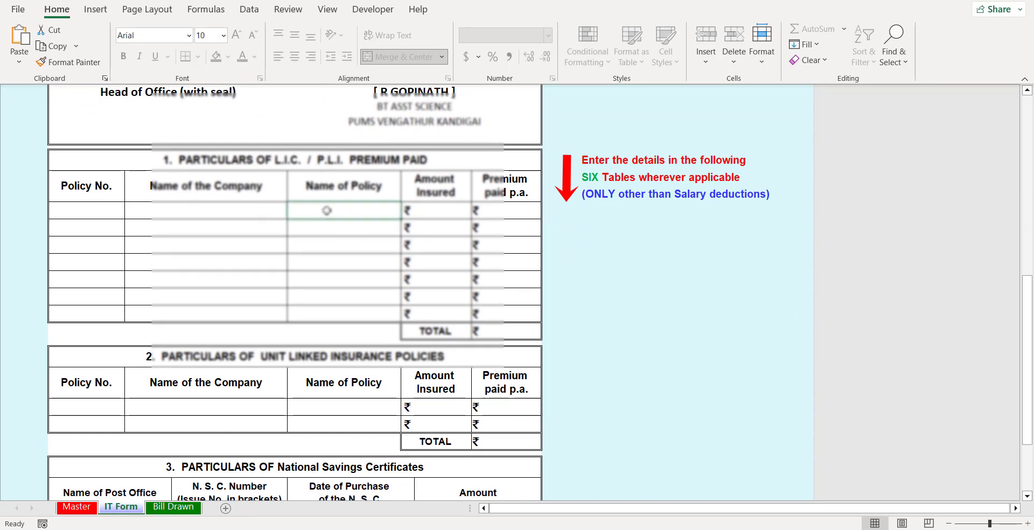
type("NEE")
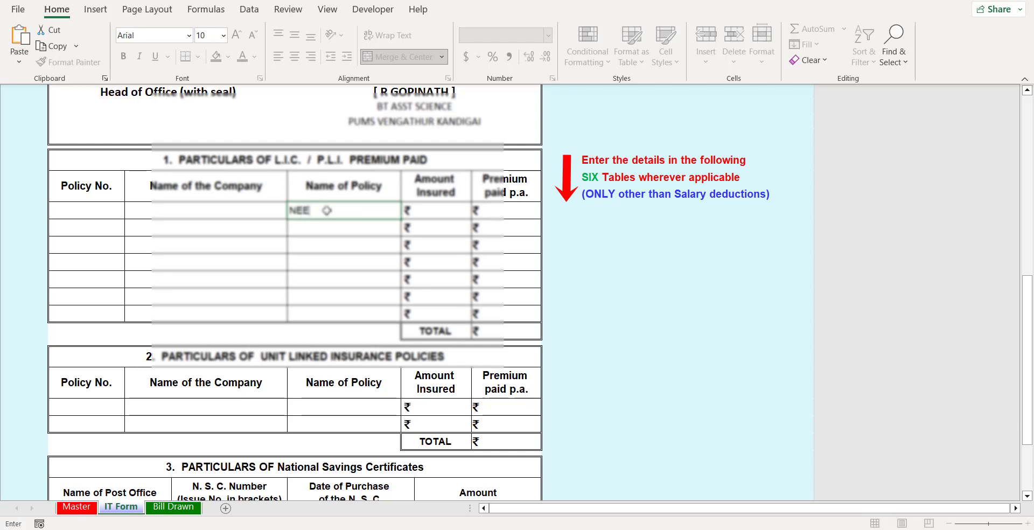
type(" BEEMA GOLD")
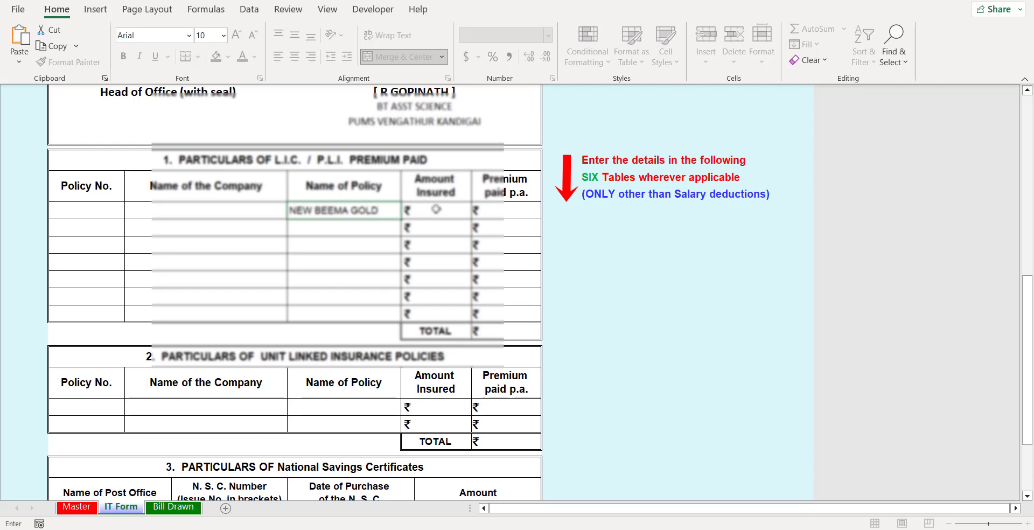
left_click(509, 218)
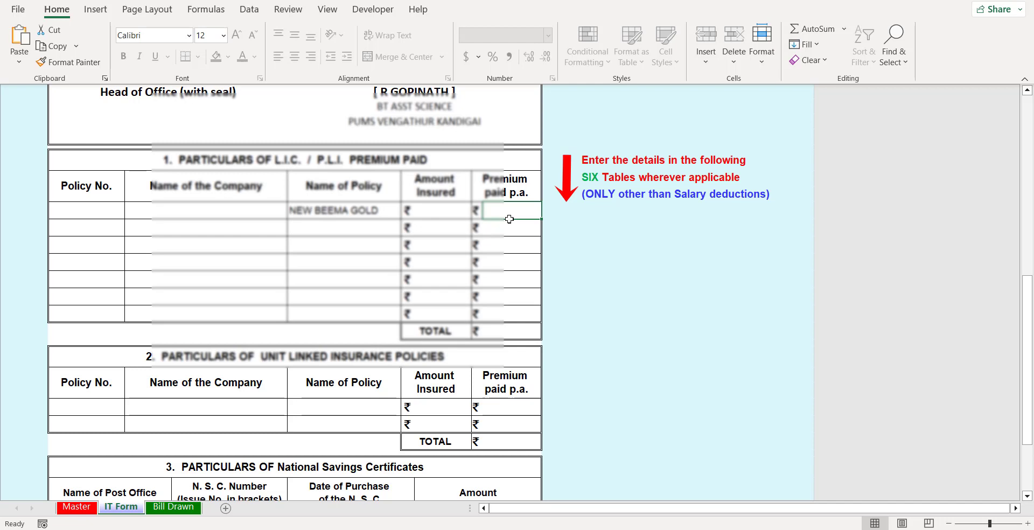
type("15000")
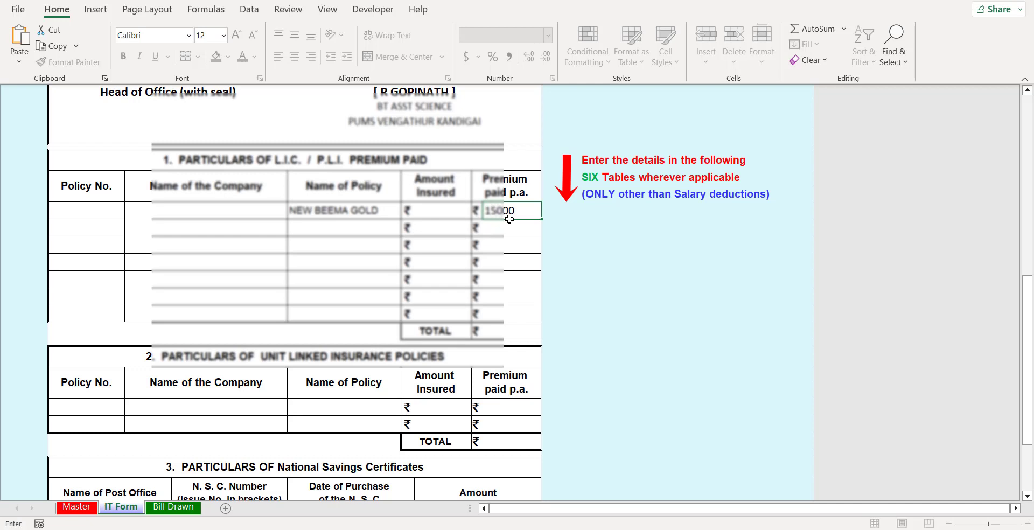
left_click(290, 259)
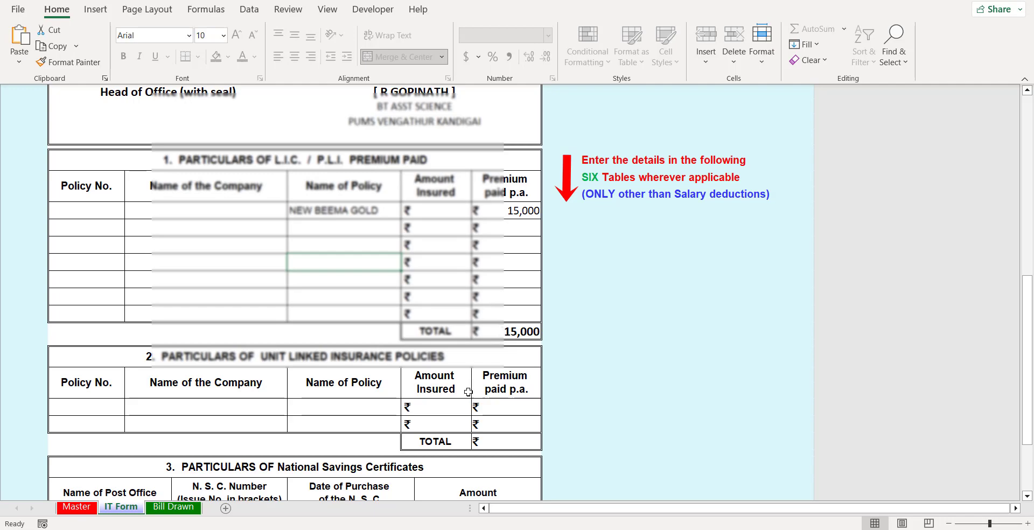
left_click_drag(1033, 364, 1028, 359)
scroll(336, 207, "down", 8)
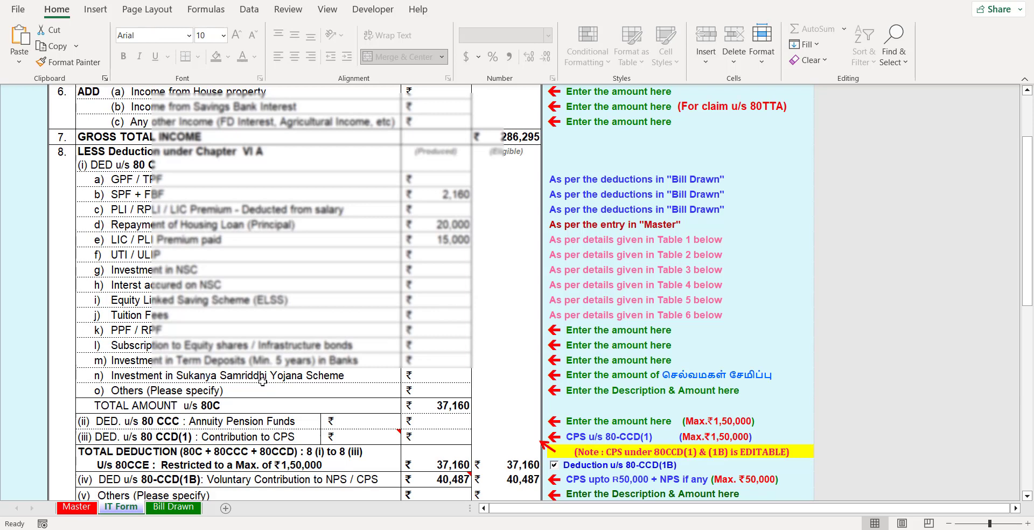
- Enter Sukanya Samriddhi 5,000, term deposits 2,500, equity 6,500 and PPF 2,533 under 80C
left_click(443, 375)
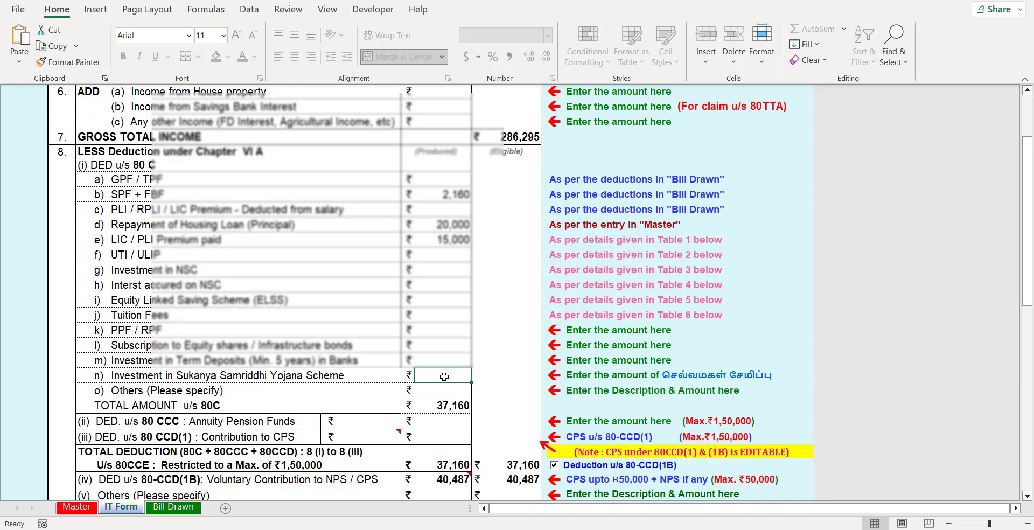
type("5")
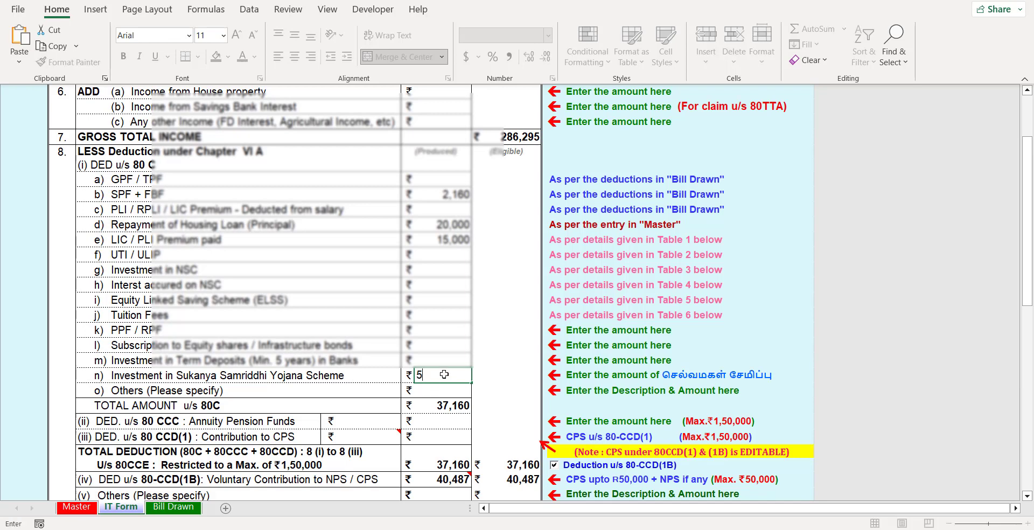
type(",000")
key("Return")
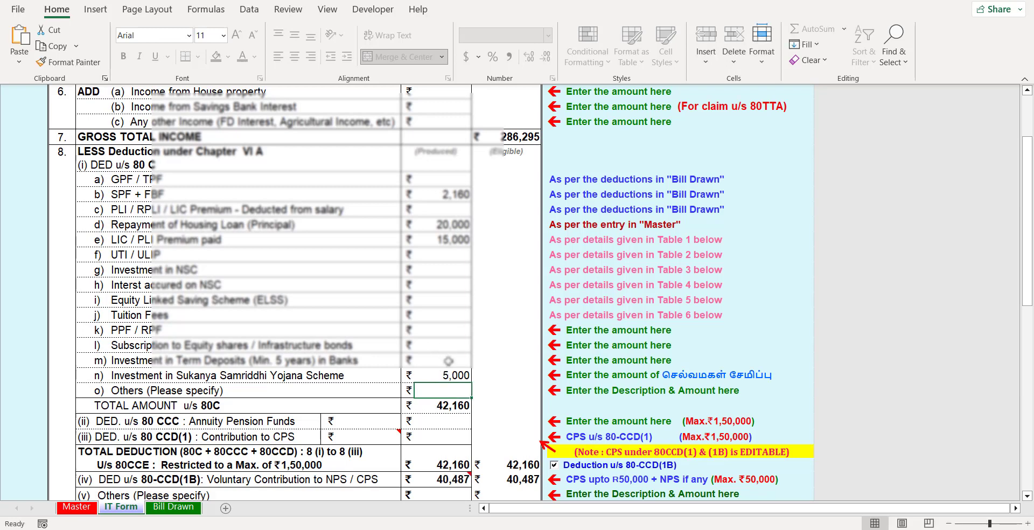
left_click(447, 360)
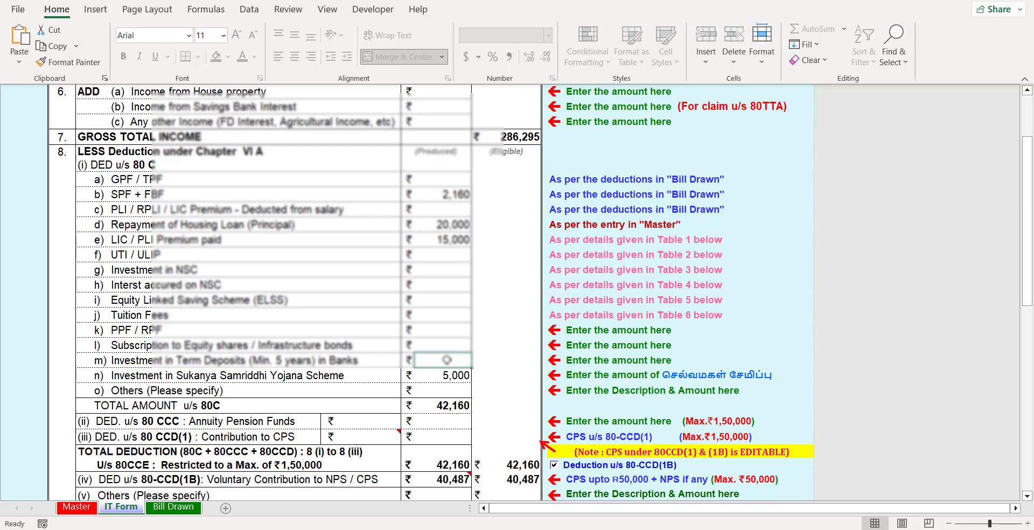
type("2,5")
type("00")
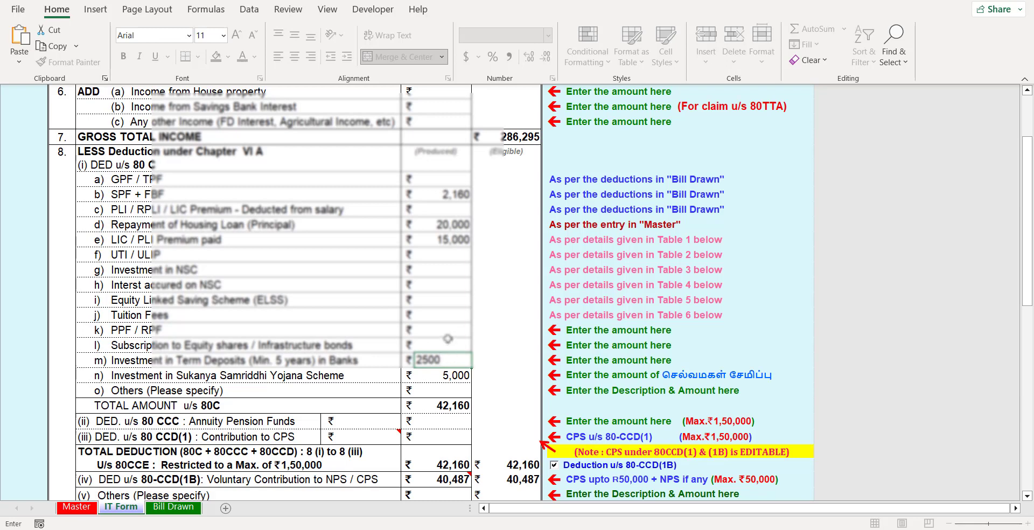
left_click(439, 341)
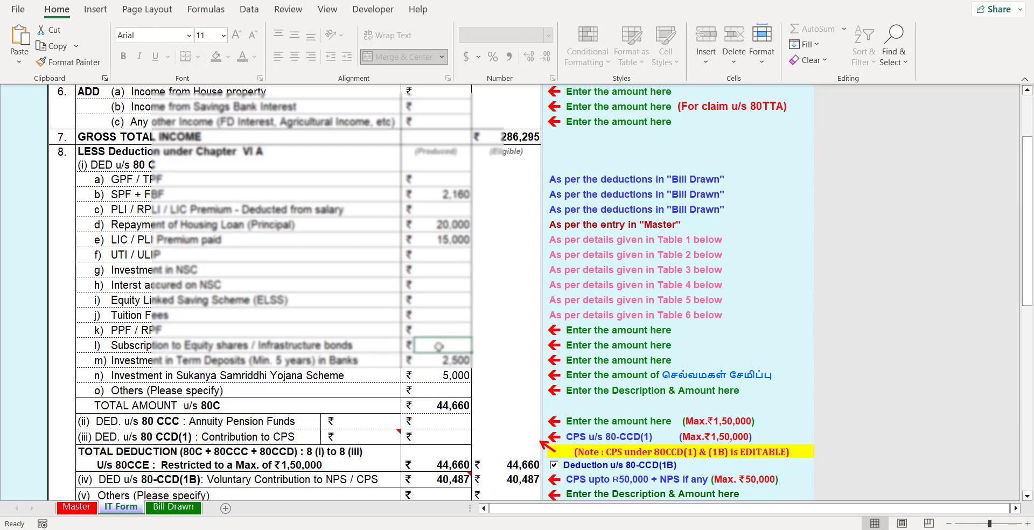
type("6,50")
type("00")
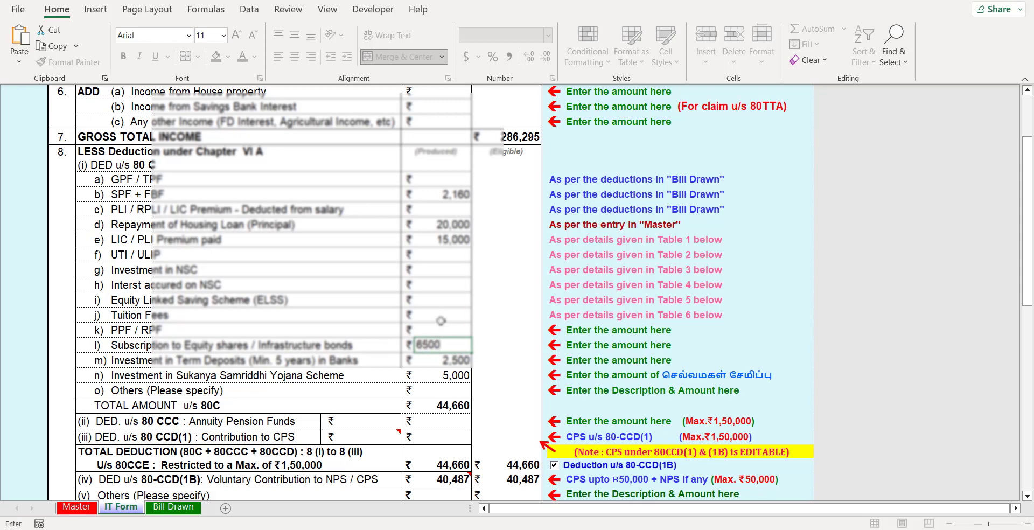
left_click(440, 326)
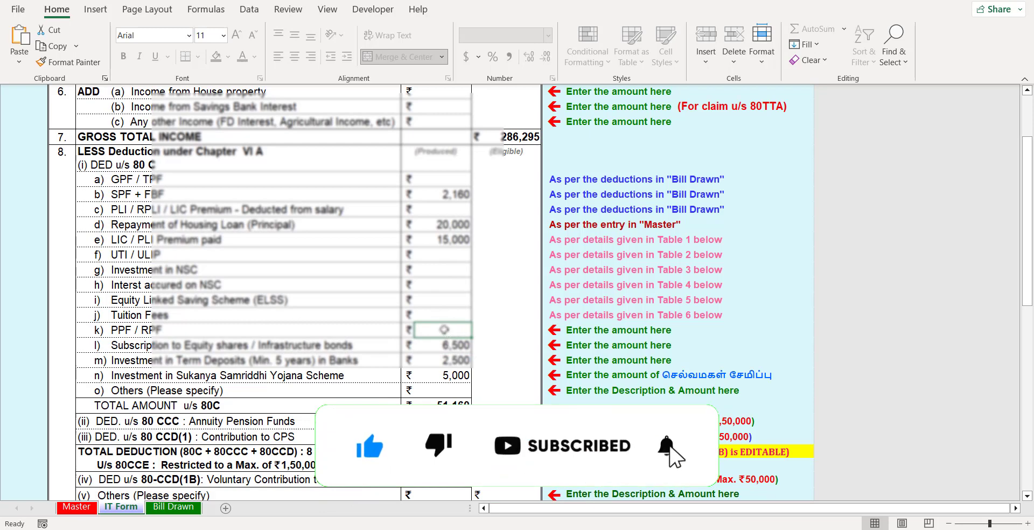
type("2533")
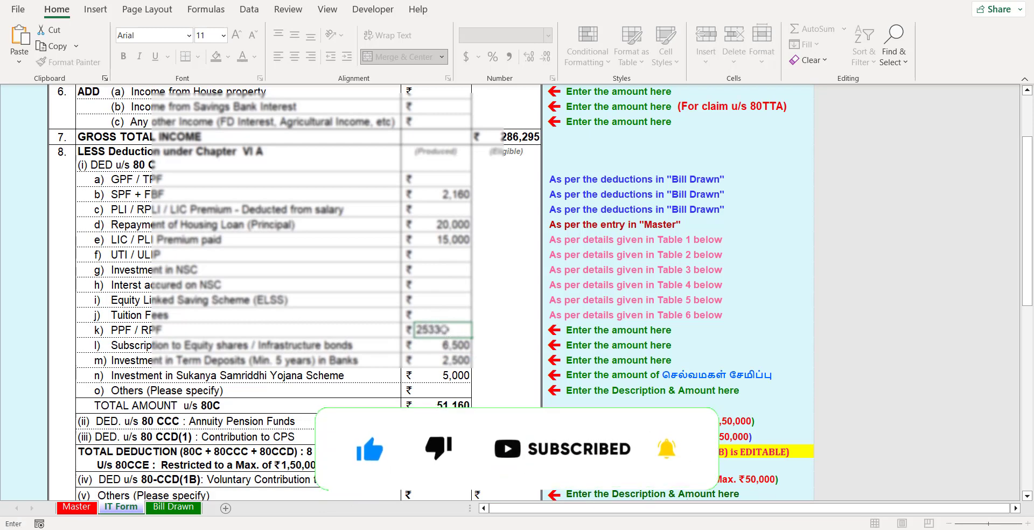
key("Return")
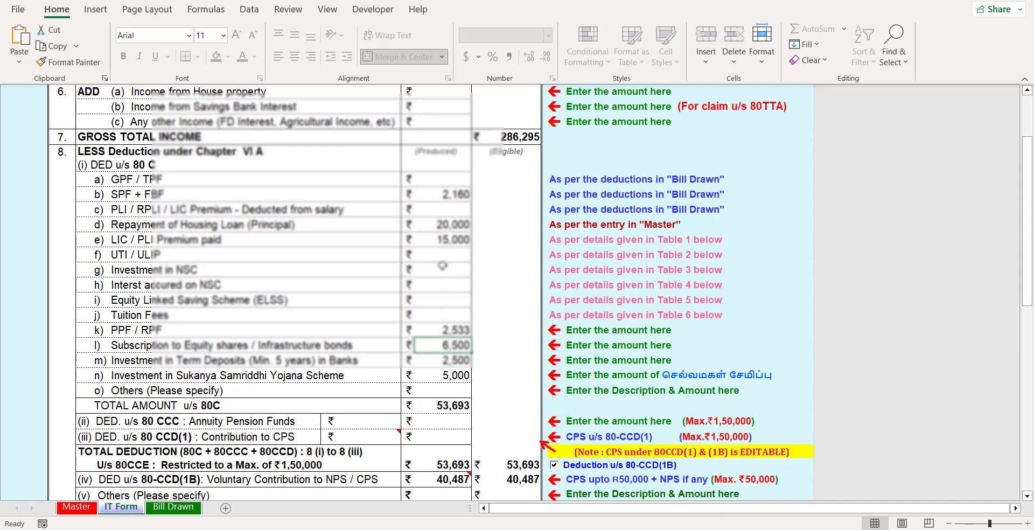
key("F2")
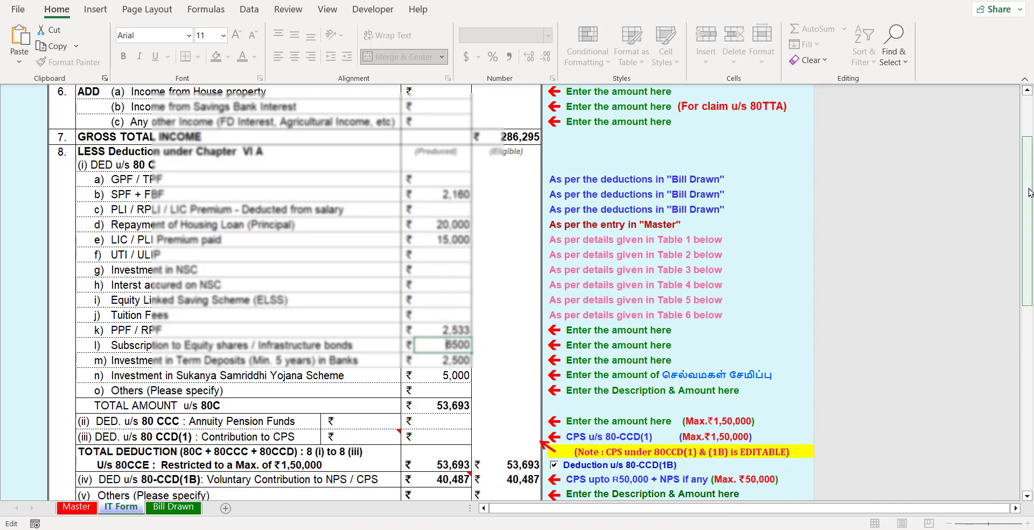
- Enter a medical insurance premium of 6,500 under the 80D deductions
scroll(1031, 208, "down", 8)
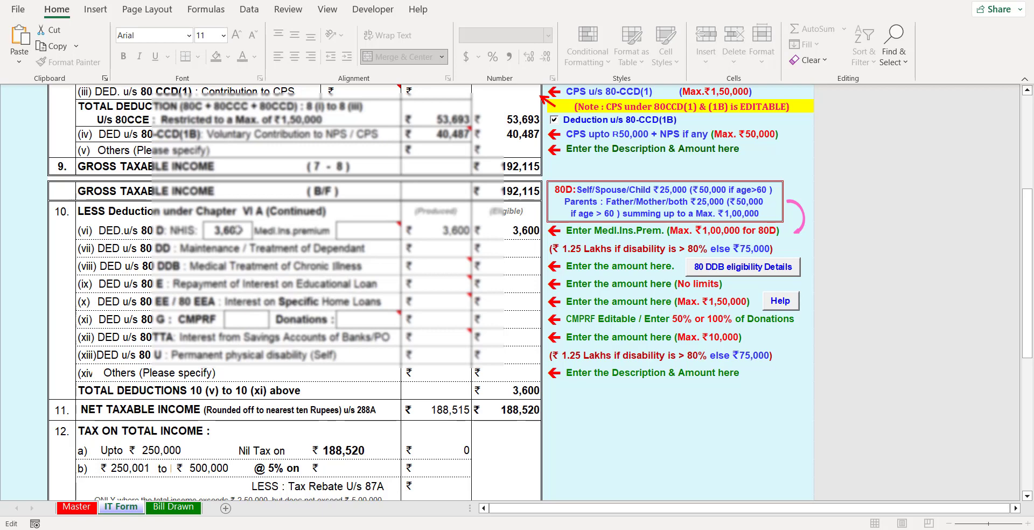
left_click(239, 231)
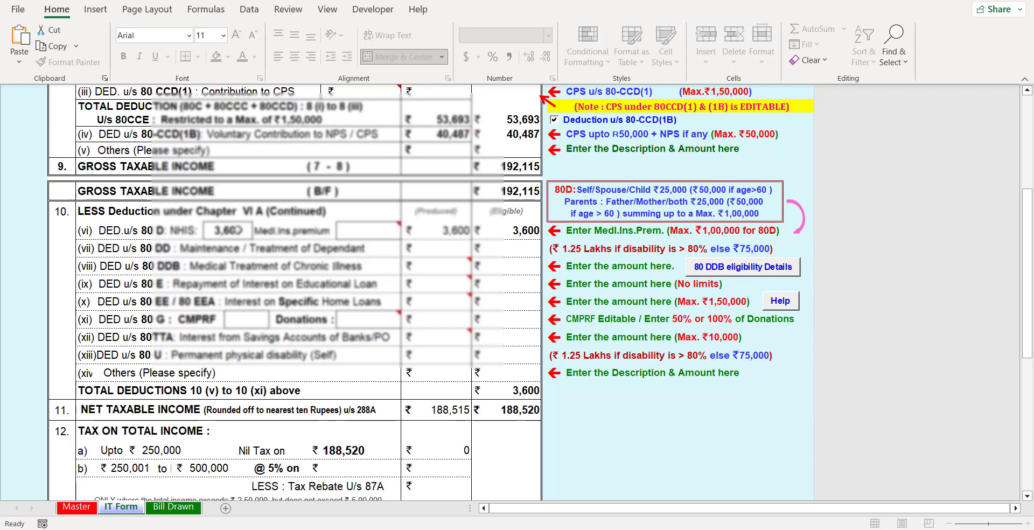
left_click(362, 236)
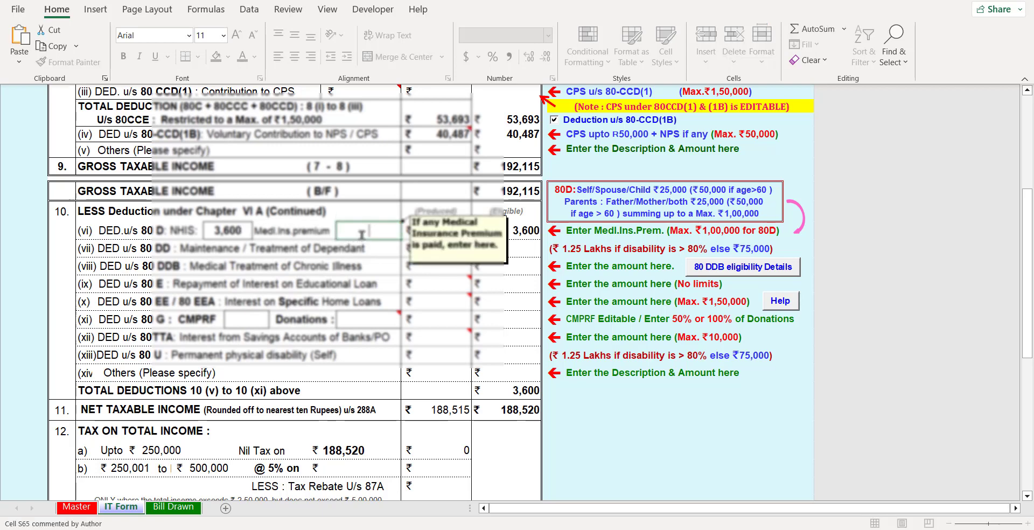
type("6500")
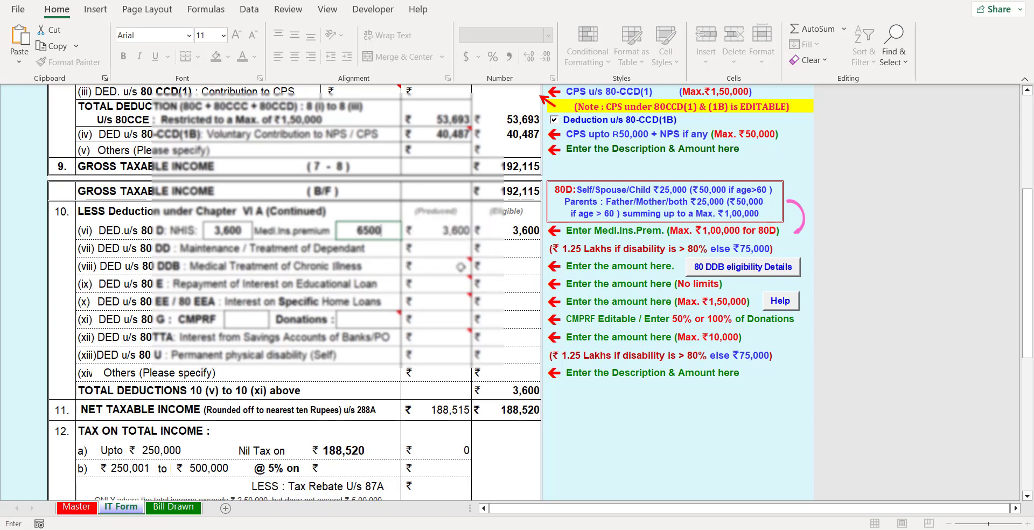
left_click(439, 264)
- Enter donations of 2,000, leaving the CMPRF amount empty
mouse_move(439, 262)
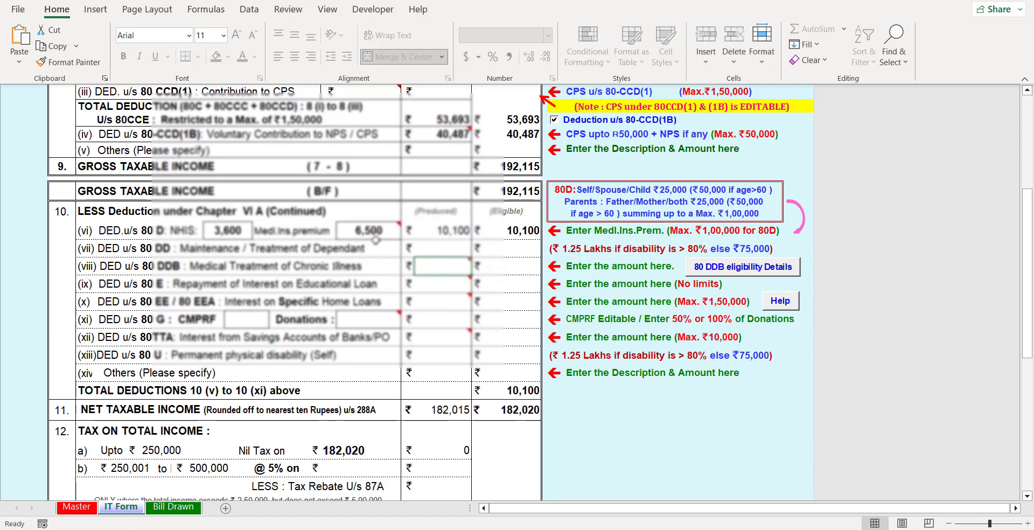
mouse_move(371, 232)
left_click(240, 322)
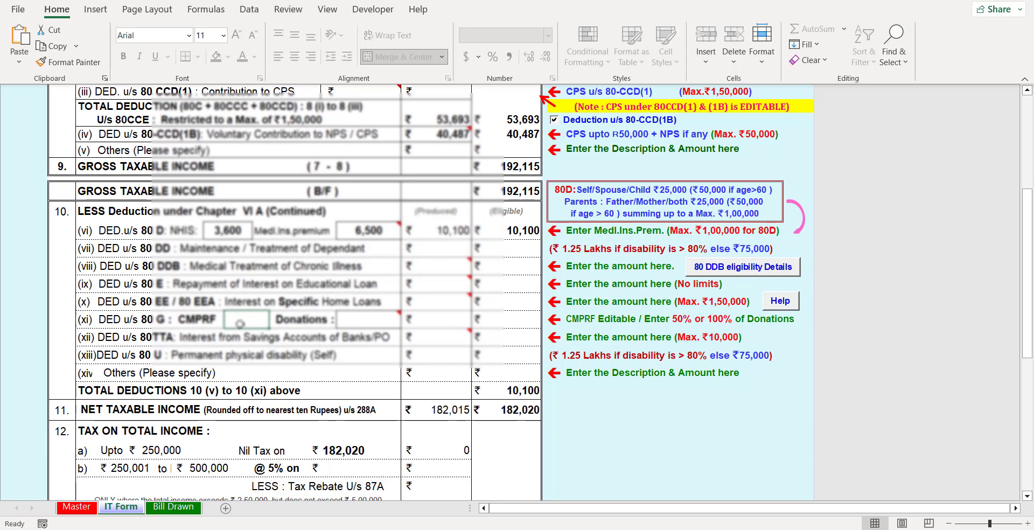
type("2800")
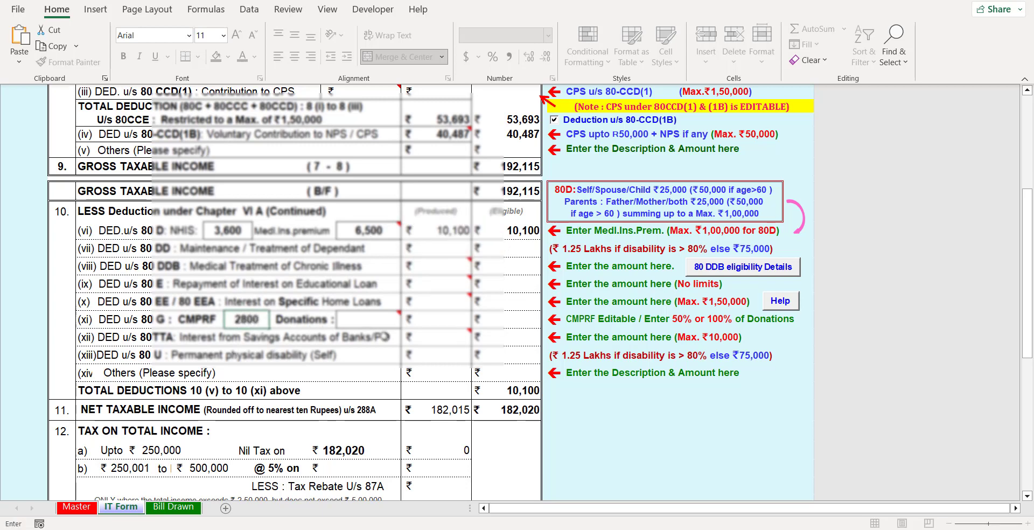
mouse_move(362, 320)
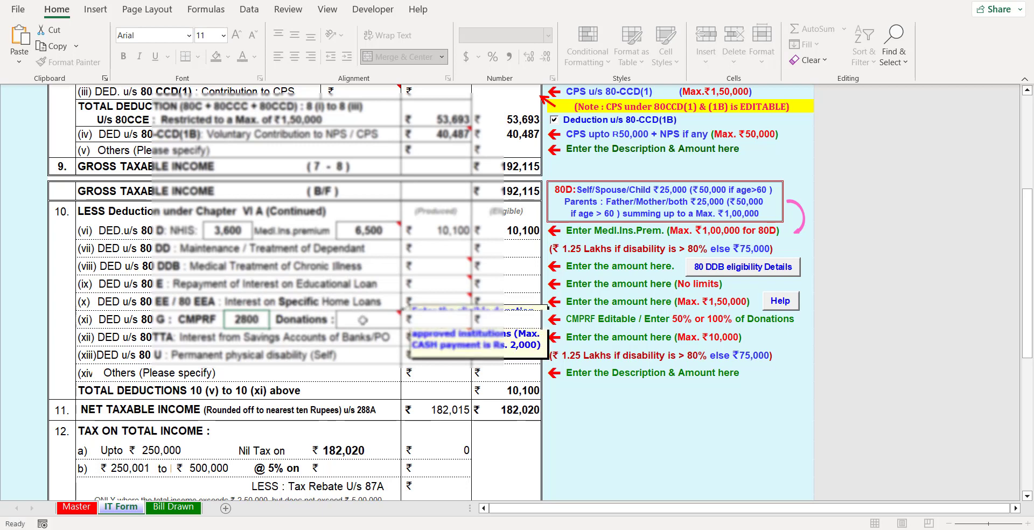
left_click(362, 319)
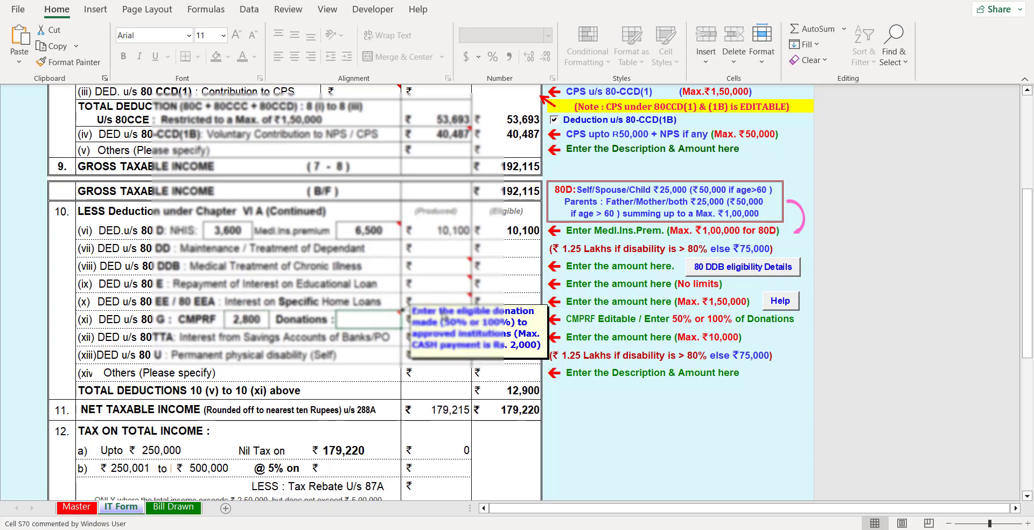
left_click(257, 320)
key("BackSpace")
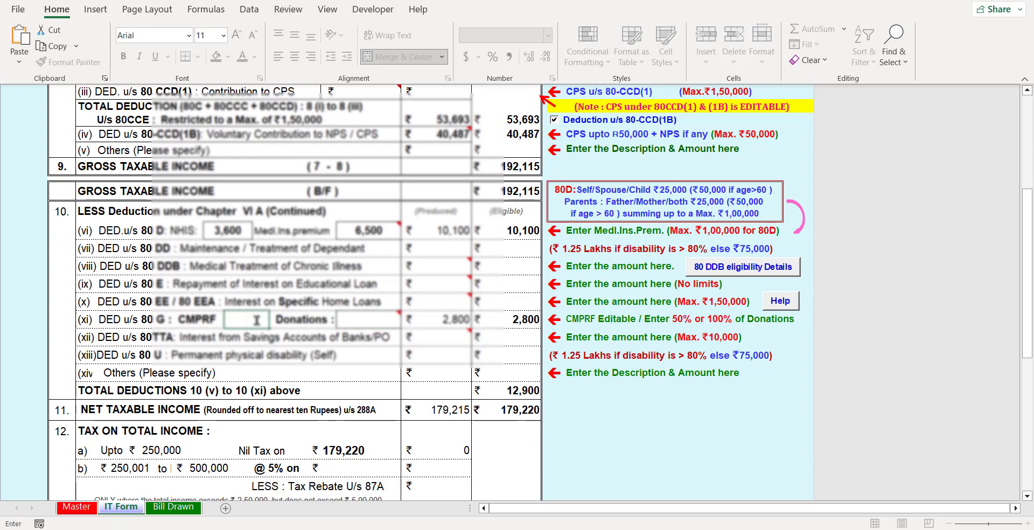
left_click(360, 322)
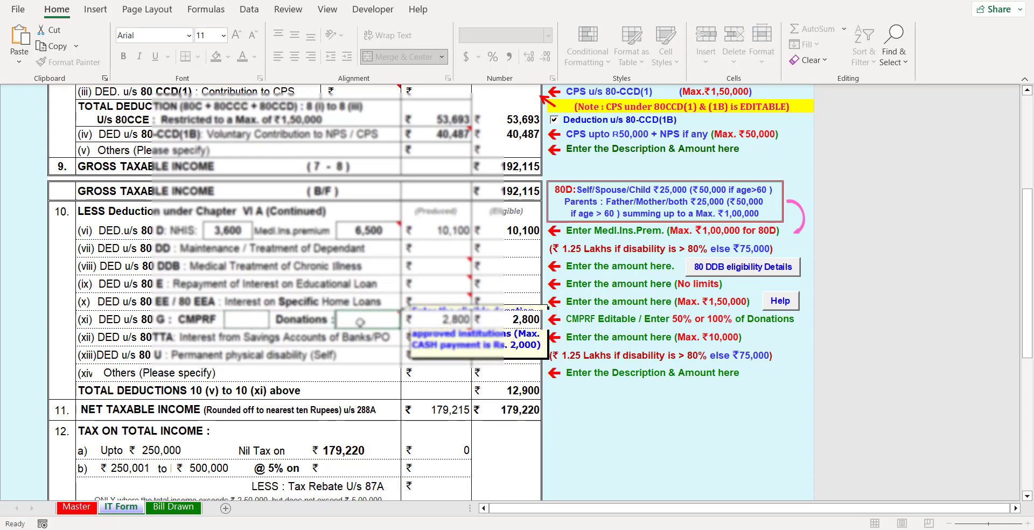
mouse_move(360, 322)
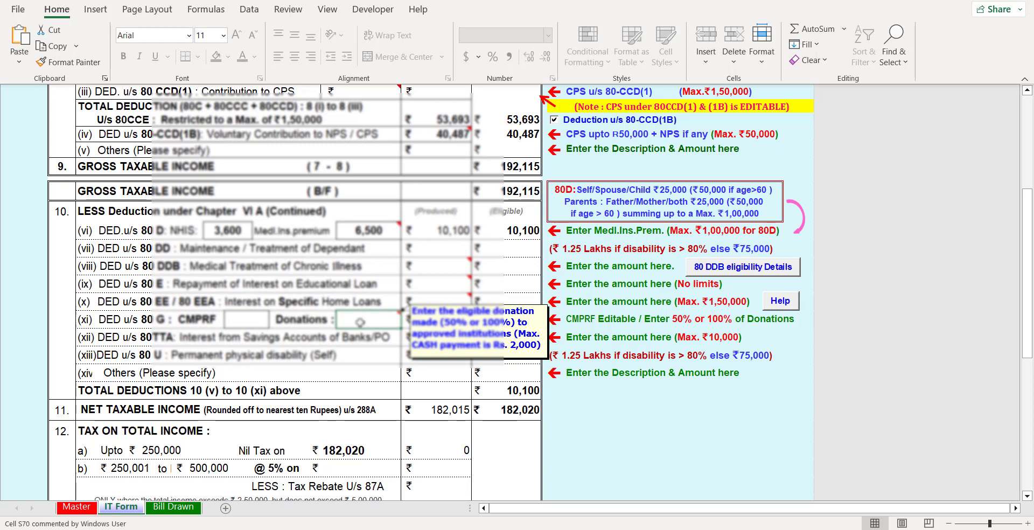
type("2000")
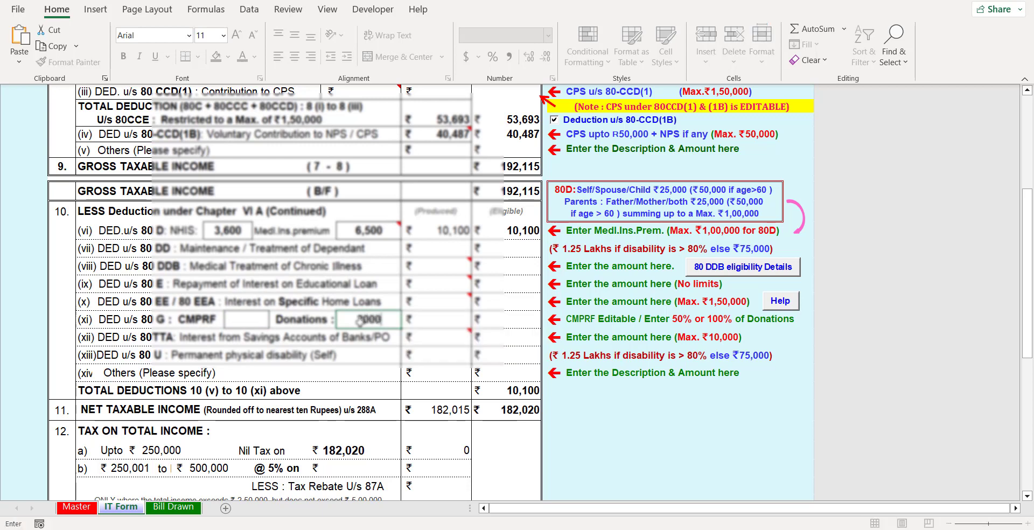
key("Return")
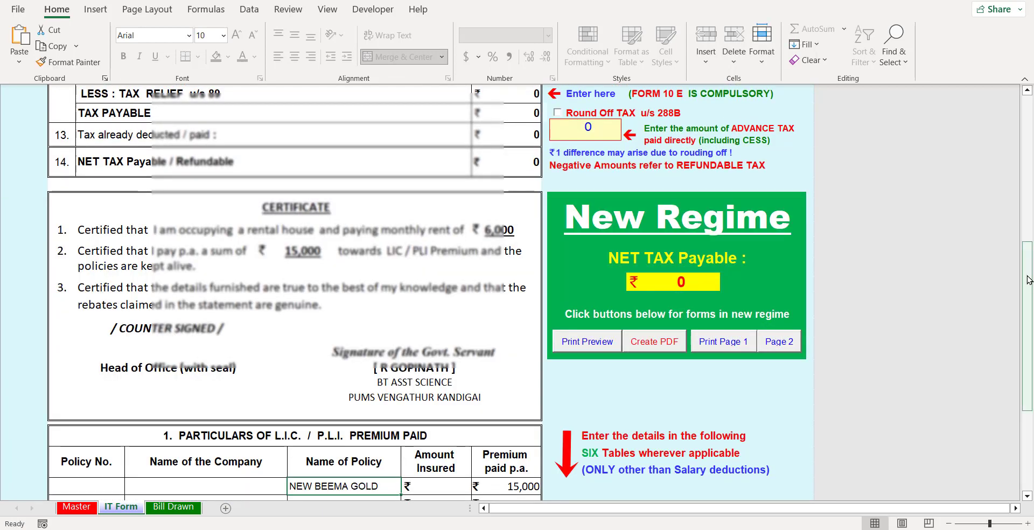
mouse_move(1029, 279)
left_mouse_down()
mouse_move(1029, 329)
mouse_move(1029, 204)
mouse_move(1028, 296)
left_mouse_up()
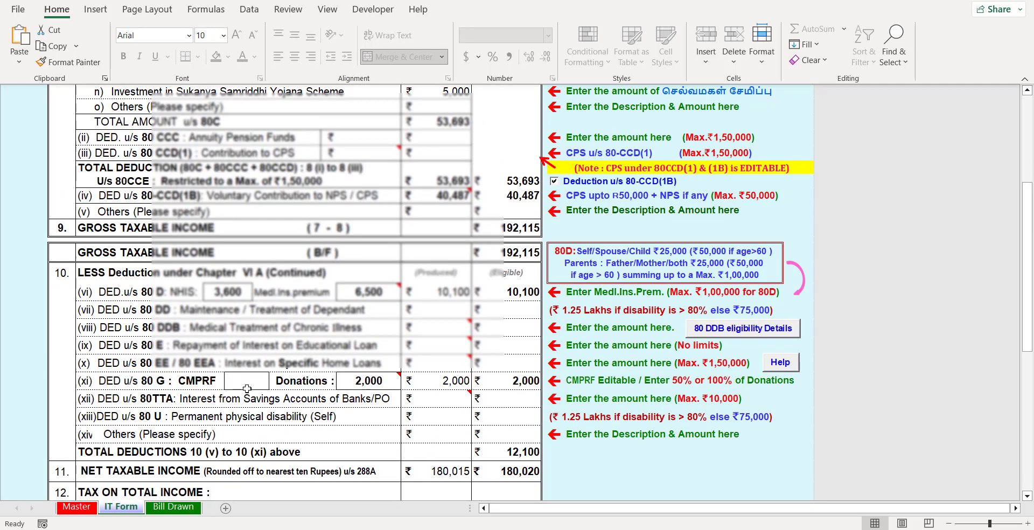
left_click(441, 440)
left_click_drag(1022, 282, 1033, 309)
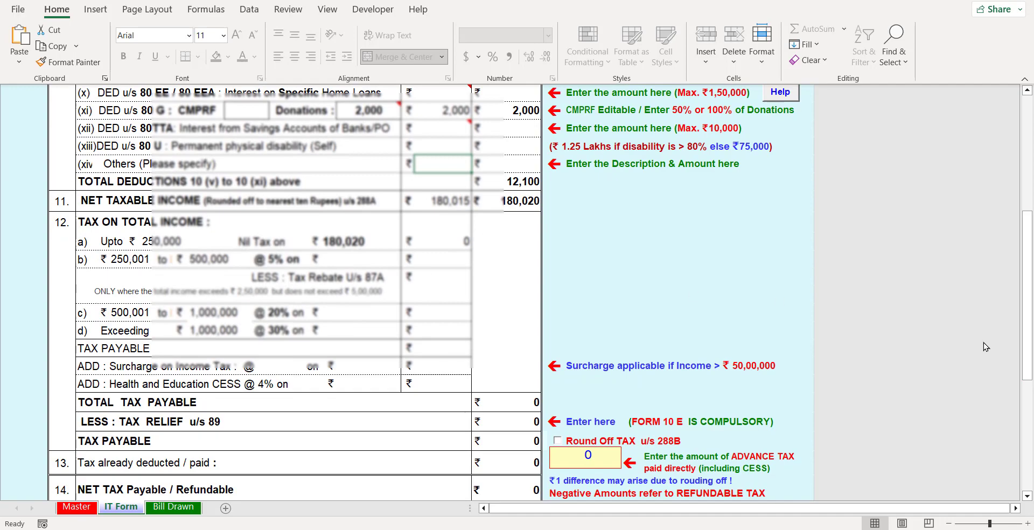
left_click_drag(1028, 291, 1032, 286)
left_click_drag(1027, 309, 1027, 179)
scroll(29, 388, "down", 6)
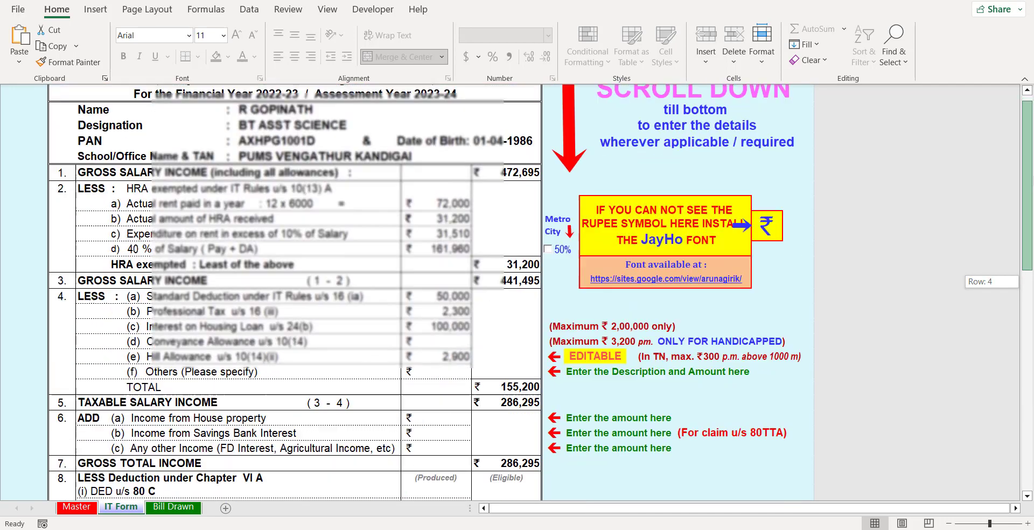
- On the Bill Drawn sheet, enter 2500 as the Mar-22 LIC/PLI deduction
left_click(165, 507)
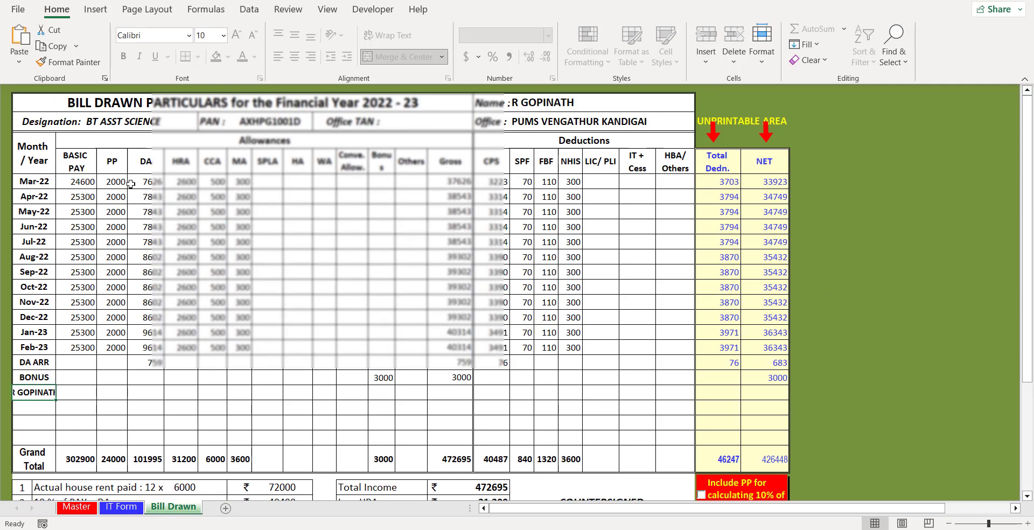
left_click(605, 181)
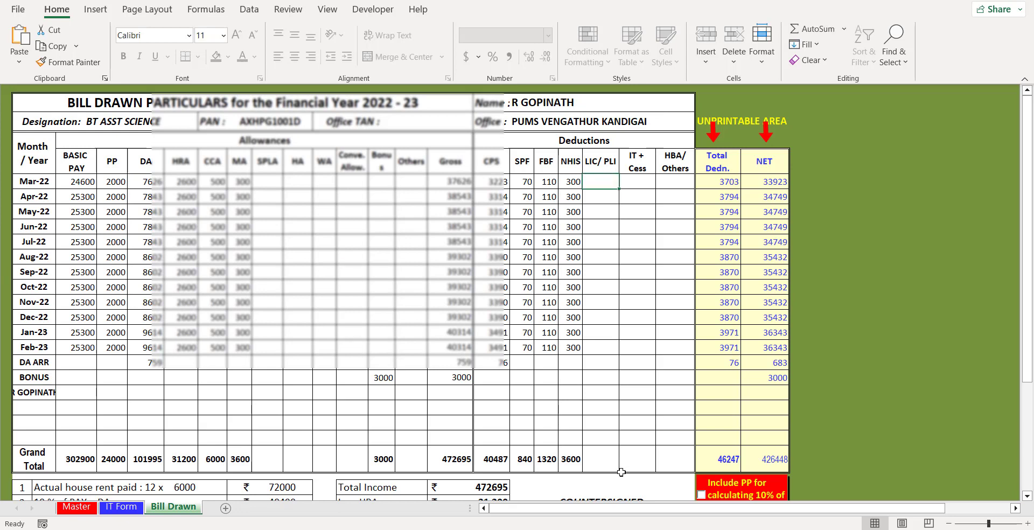
type("2500")
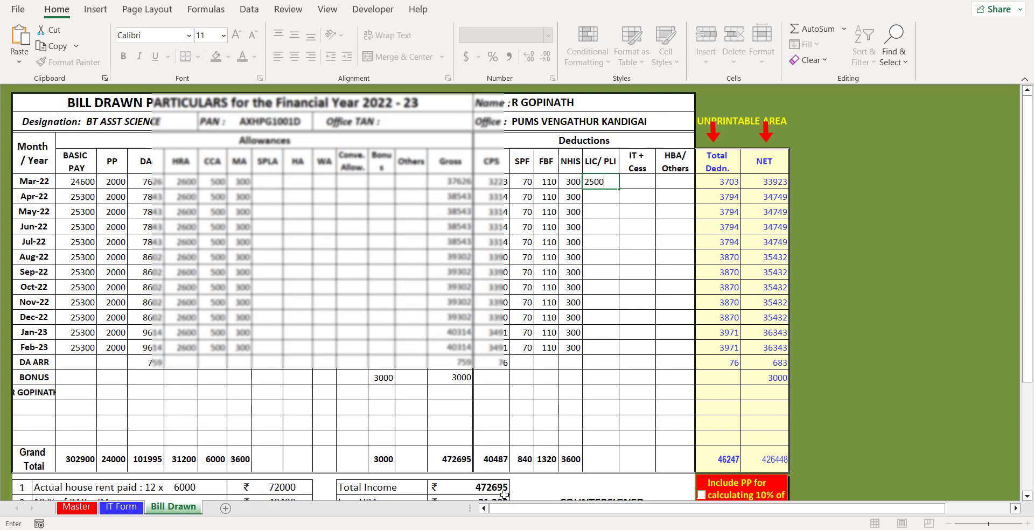
key("Return")
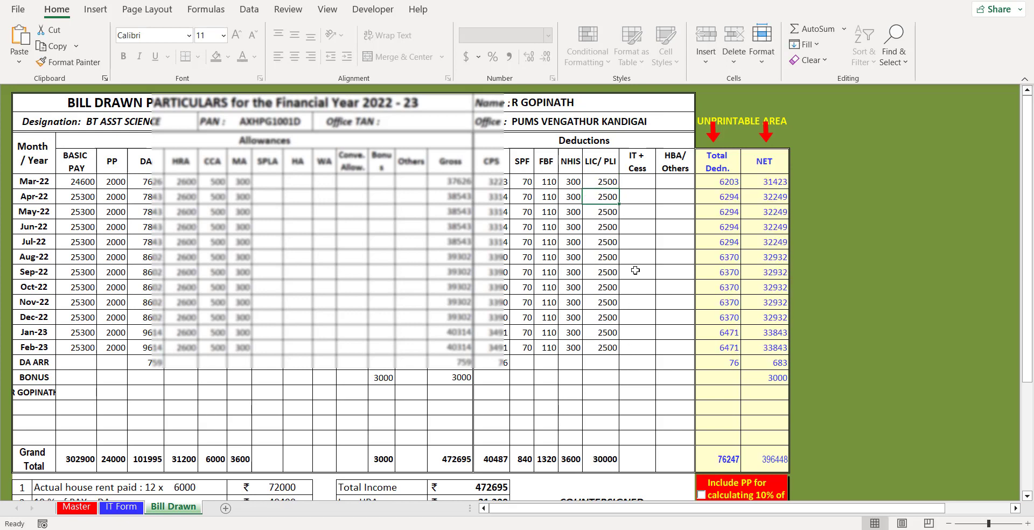
left_click(637, 184)
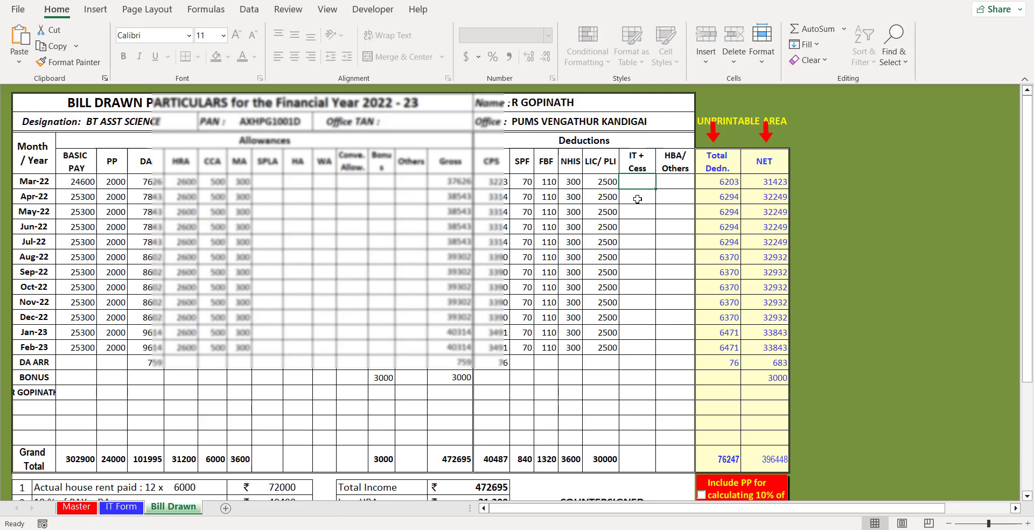
- Enter a 2600 IT + Cess deduction starting at Apr-22, filling through Jan-23
left_click(637, 199)
type("250")
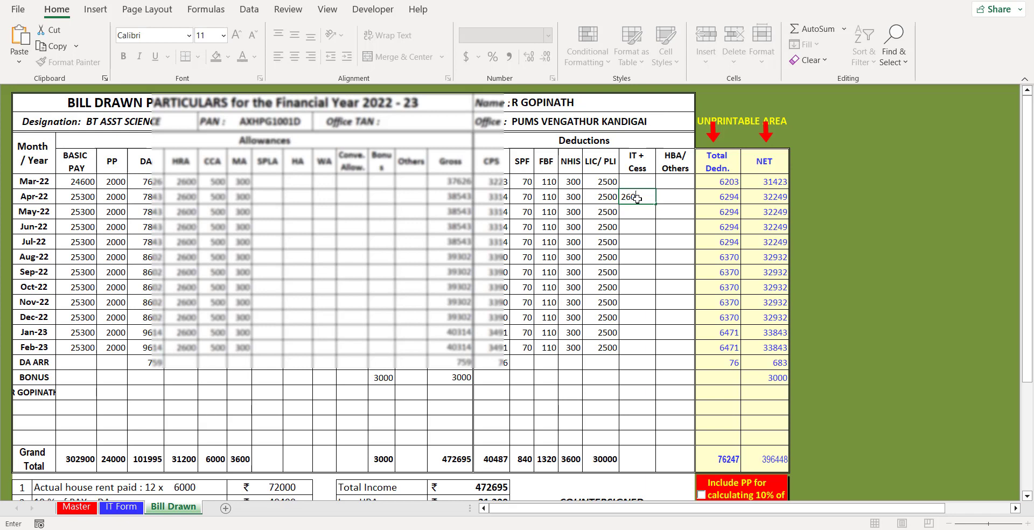
type("0")
key("Return")
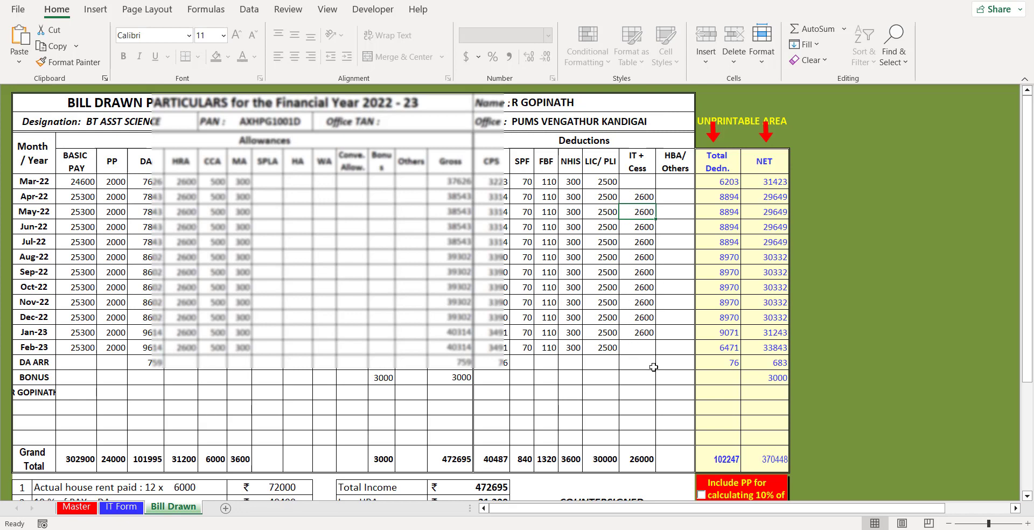
left_click(636, 345)
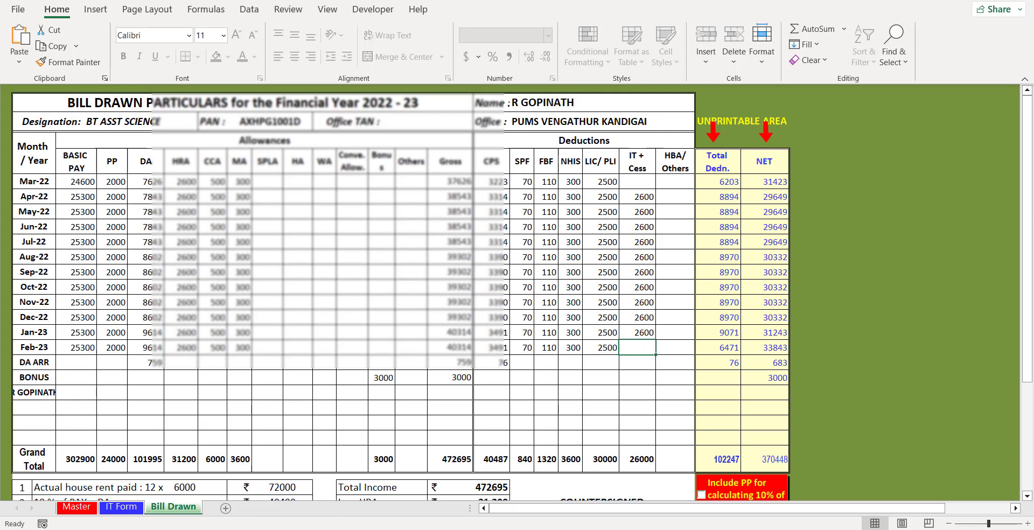
- Clear the 759 DA value in the DA ARR row
left_click(147, 367)
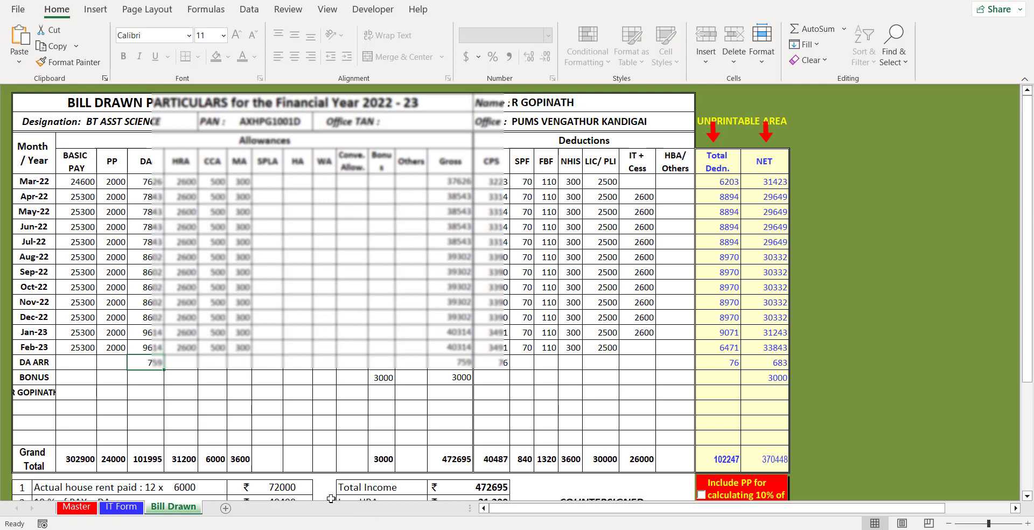
key("Delete")
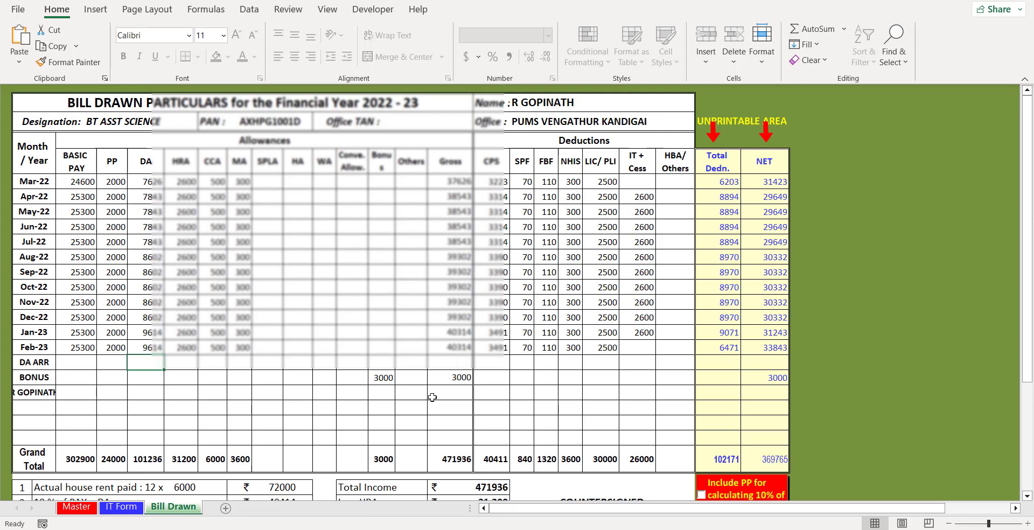
left_click(565, 409)
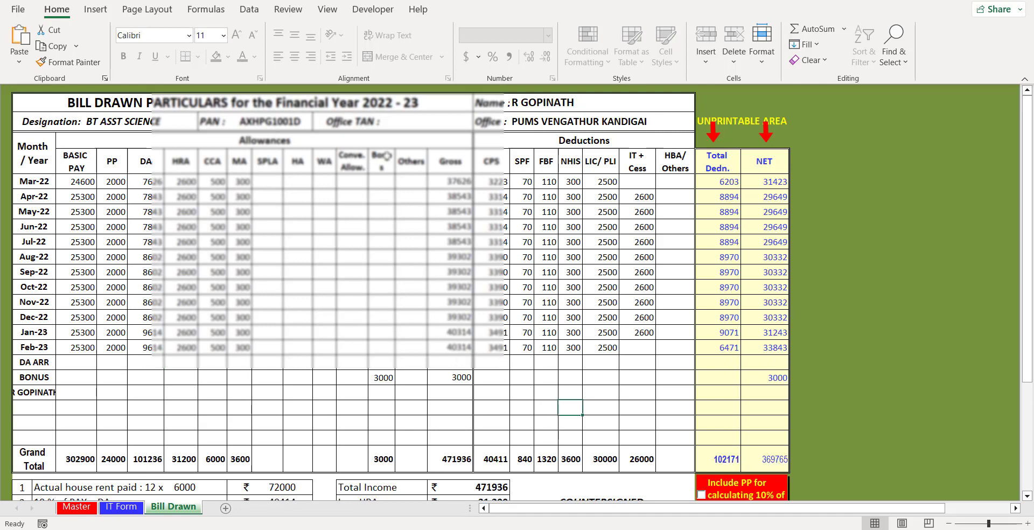
- Check the Bill Drawn totals, including the 3000 bonus, then return to the IT Form sheet
left_click(380, 375)
left_click_drag(1029, 286, 1030, 349)
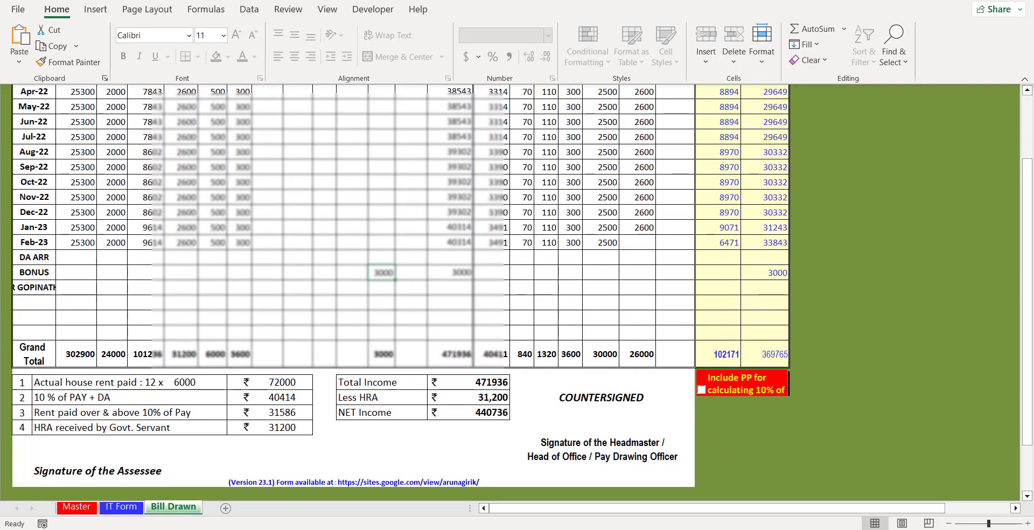
left_click_drag(1033, 387, 1030, 323)
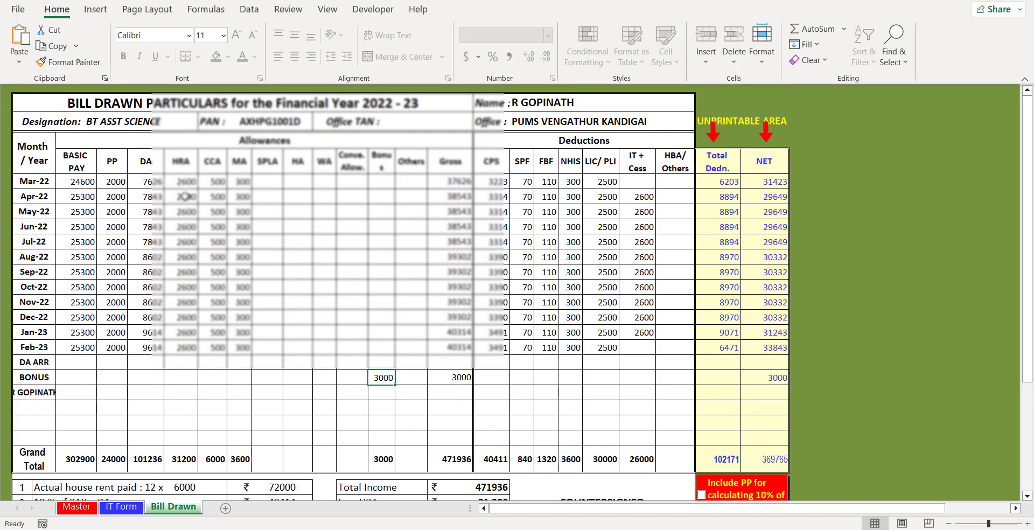
left_click(125, 507)
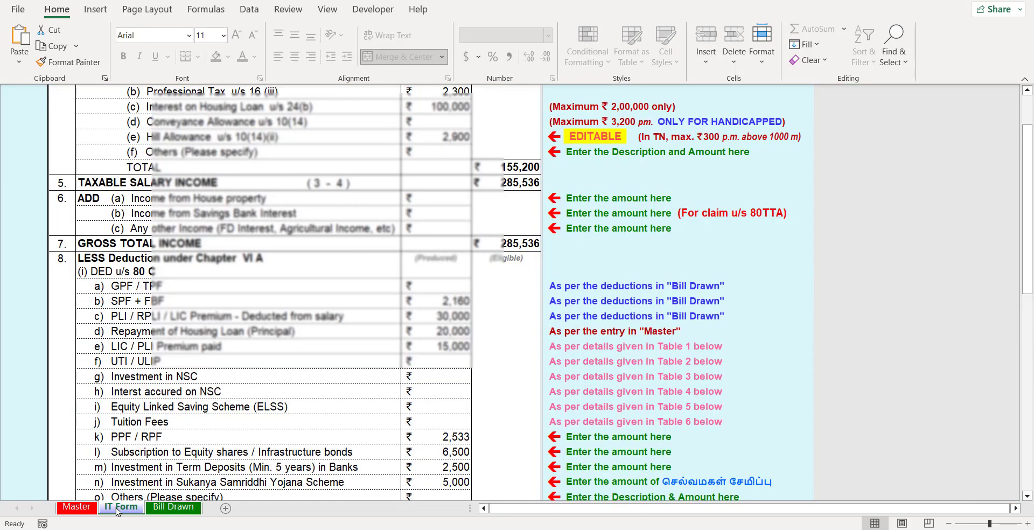
- From the Master sheet, save the workbook with the employee's name replacing the sample name
left_click(77, 507)
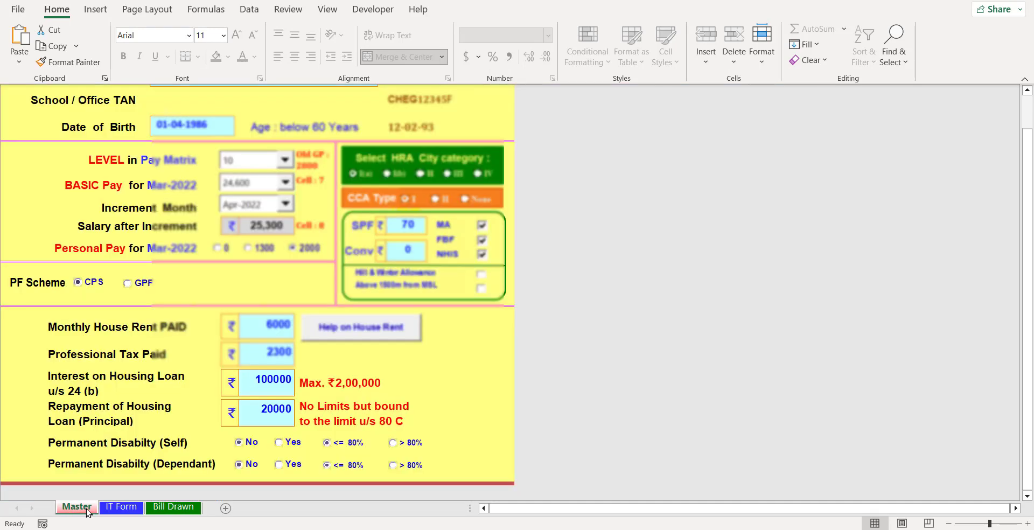
scroll(1030, 220, "up", 5)
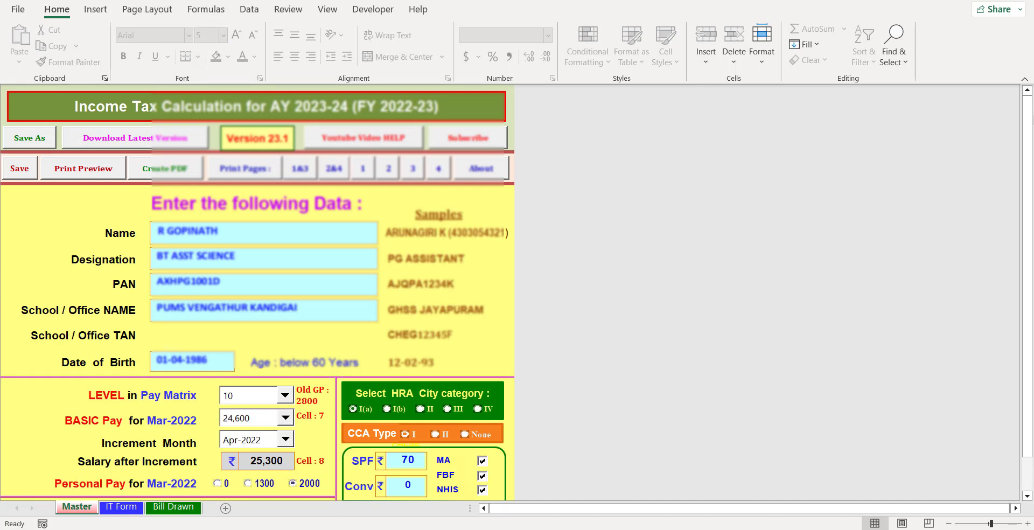
left_click(22, 141)
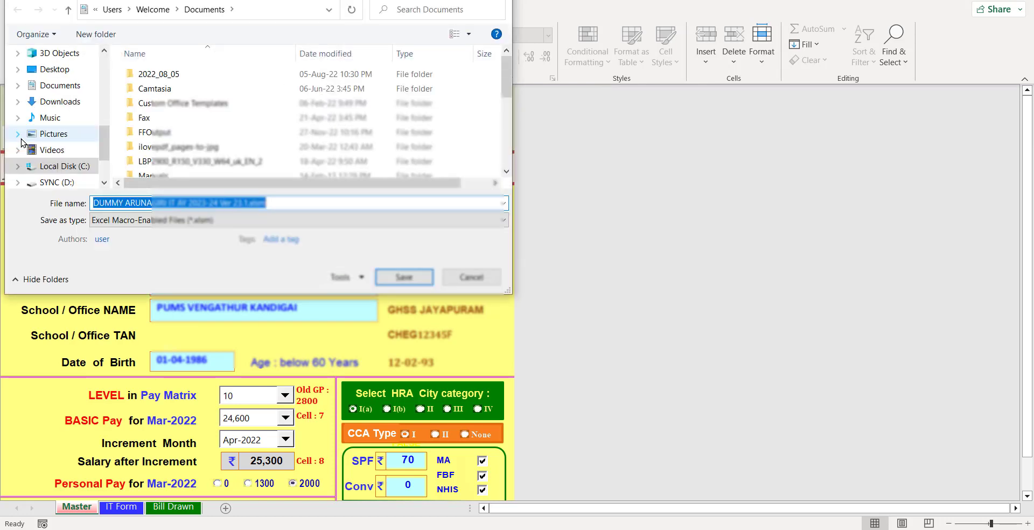
key("End")
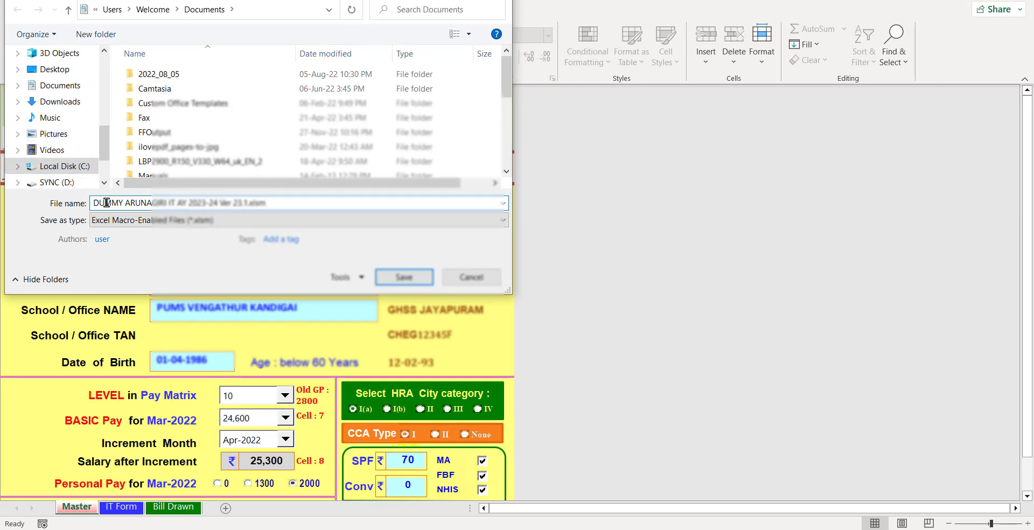
key("Home")
key("Delete")
key("Delete")
key("Delete")
key("Delete")
key("Delete")
key("Delete")
key("Delete")
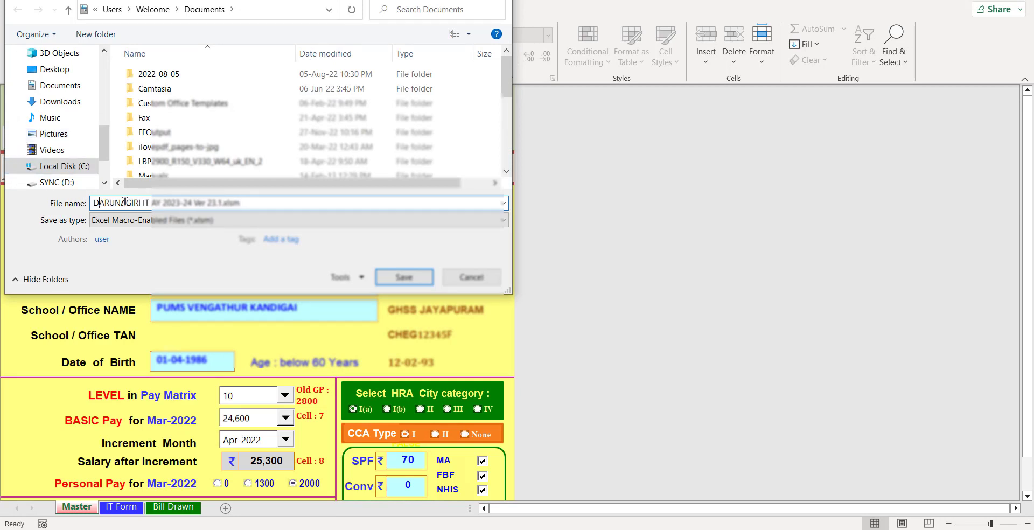
key("Delete")
key("Delete")
key("Delete")
key("Delete")
key("Delete")
key("Delete")
key("Delete")
key("Delete")
key("Delete")
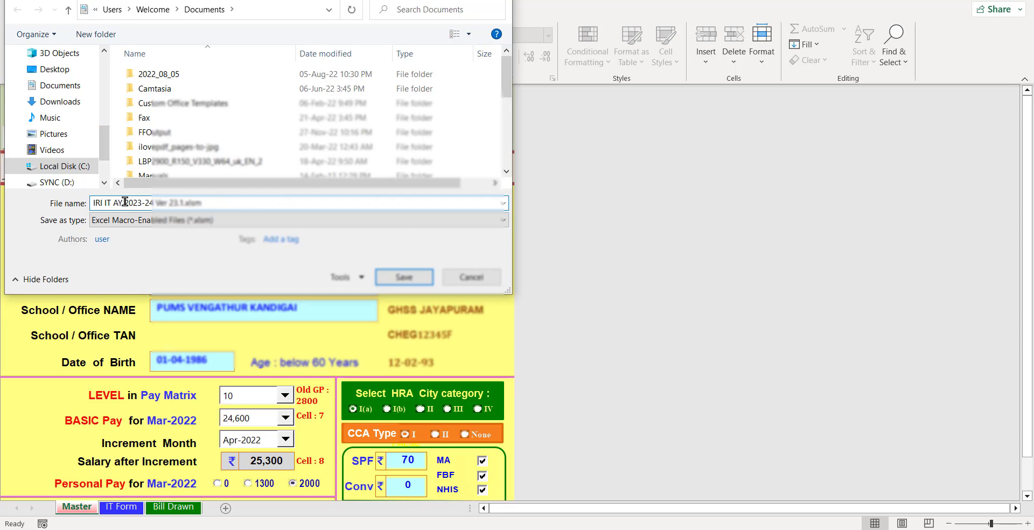
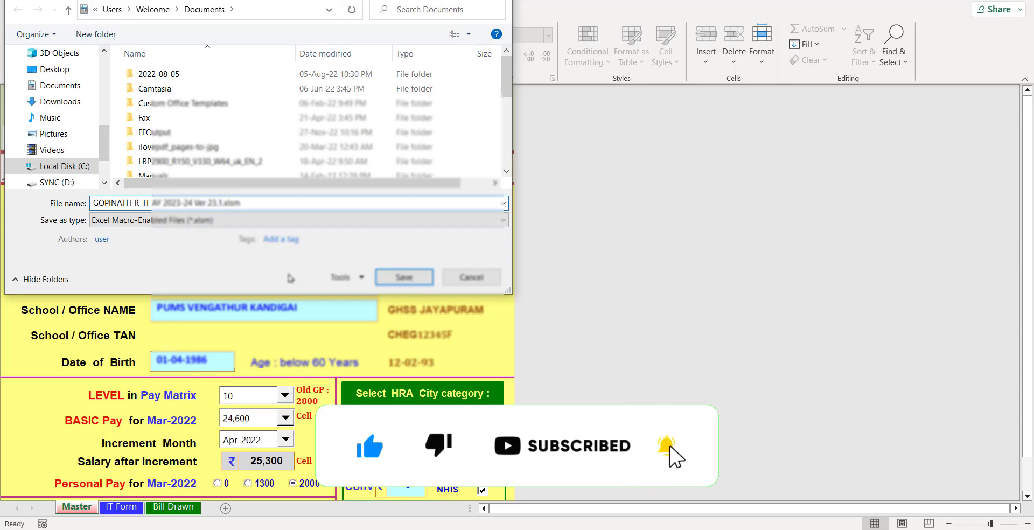
left_click(422, 279)
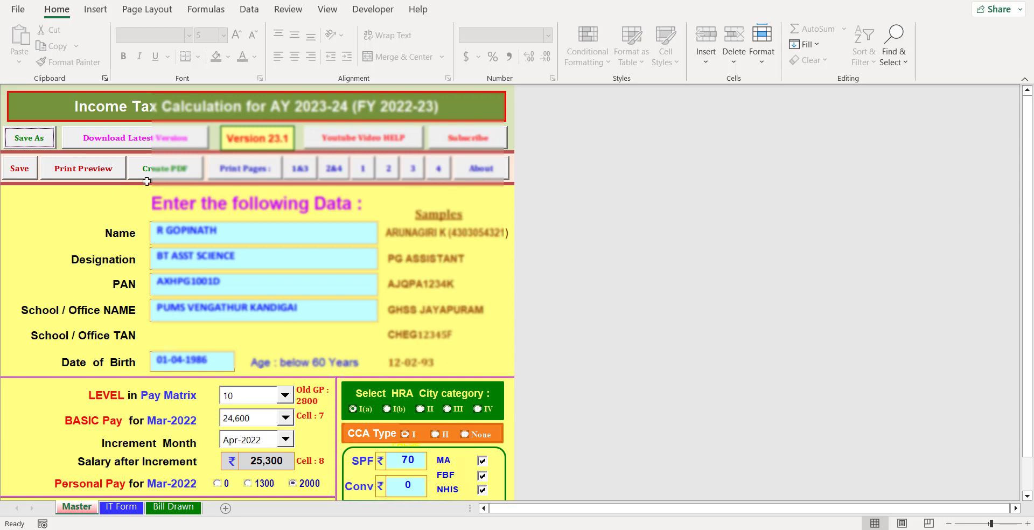
- Generate the tax statement PDF into Documents, acknowledge the confirmation, and launch File Explorer
left_click(163, 170)
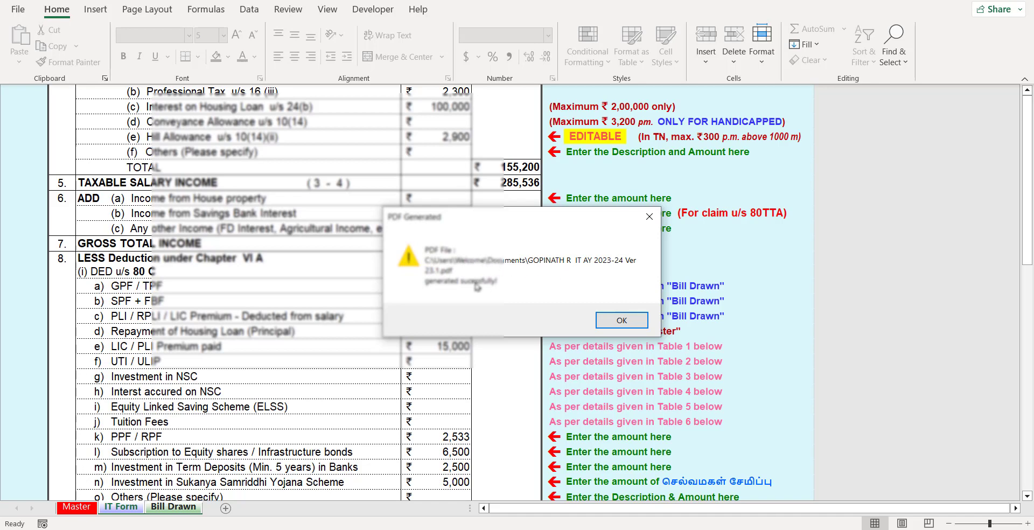
left_click(622, 321)
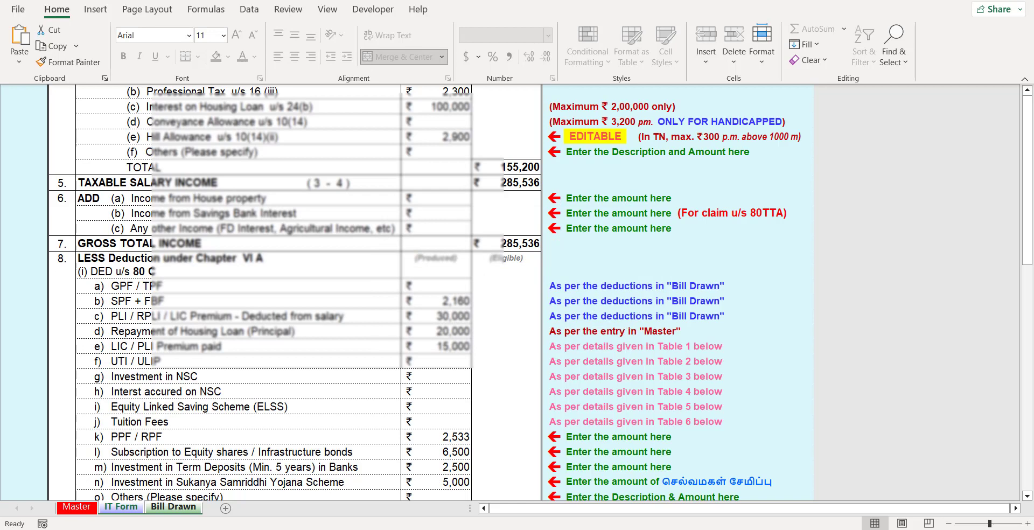
key("super+e")
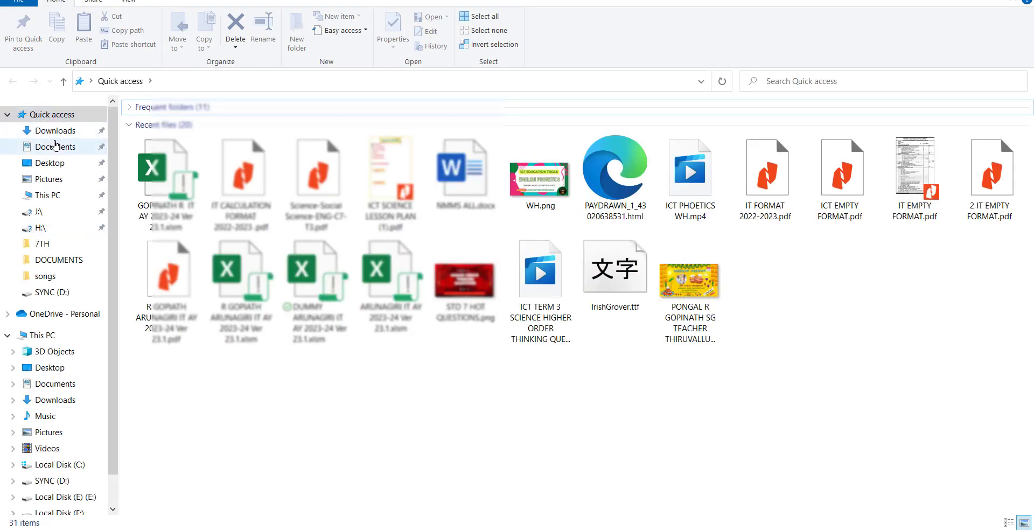
- Open 'IT AY 2023-24 Ver 23.1.pdf' from the Documents folder in Nitro PDF
left_click(56, 147)
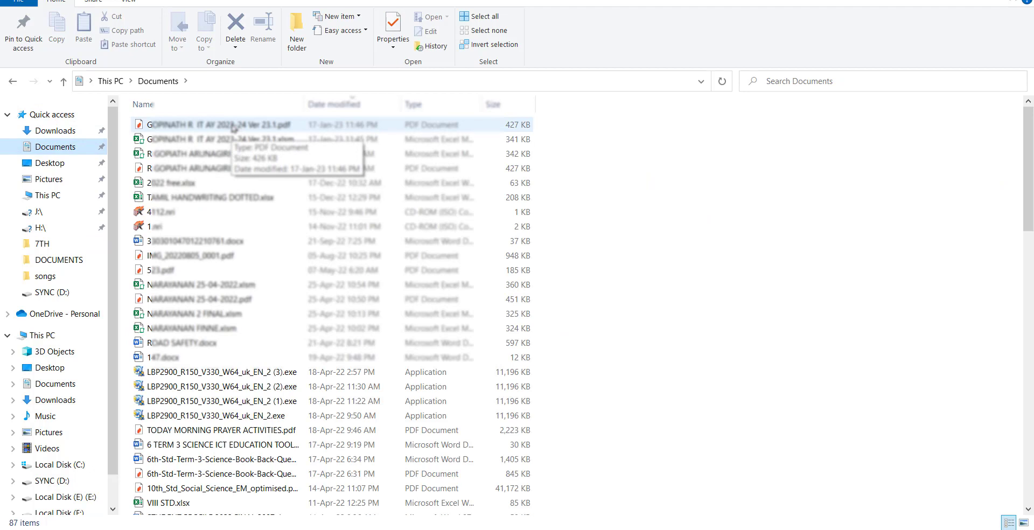
left_click(232, 127)
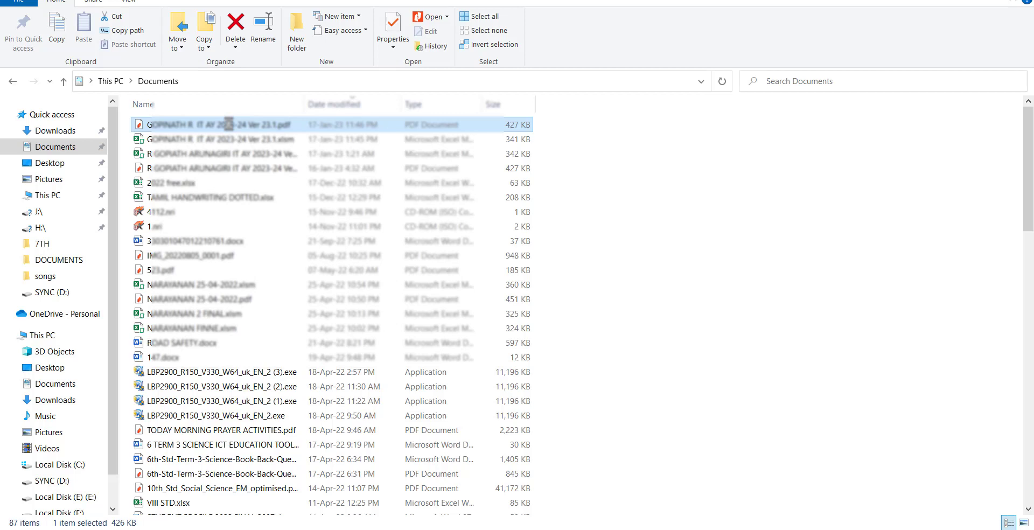
double_click(229, 124)
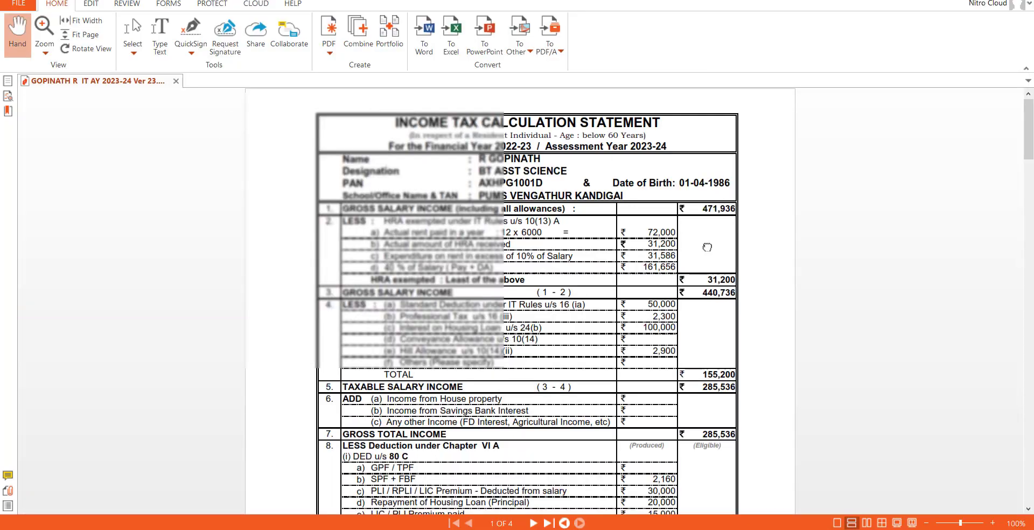
scroll(707, 247, "down", 5)
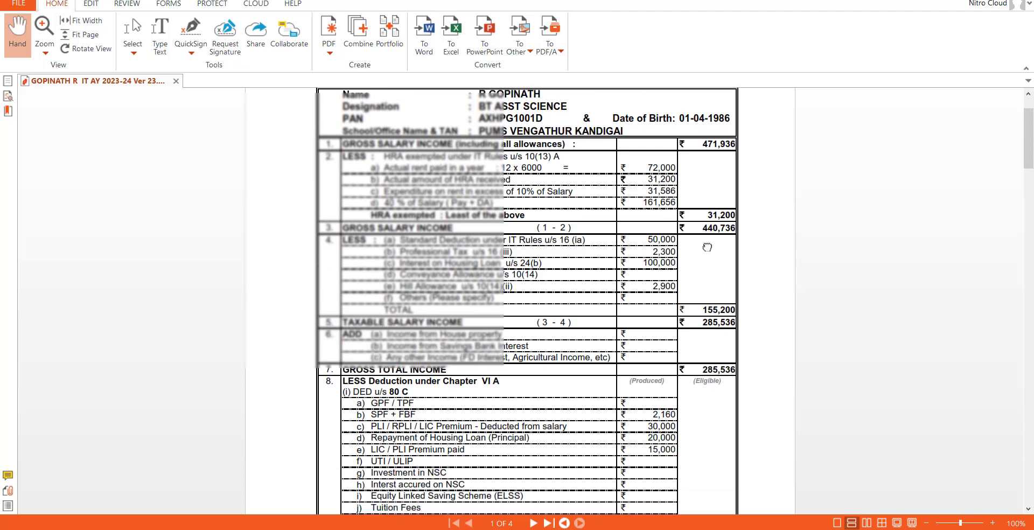
scroll(707, 247, "down", 7)
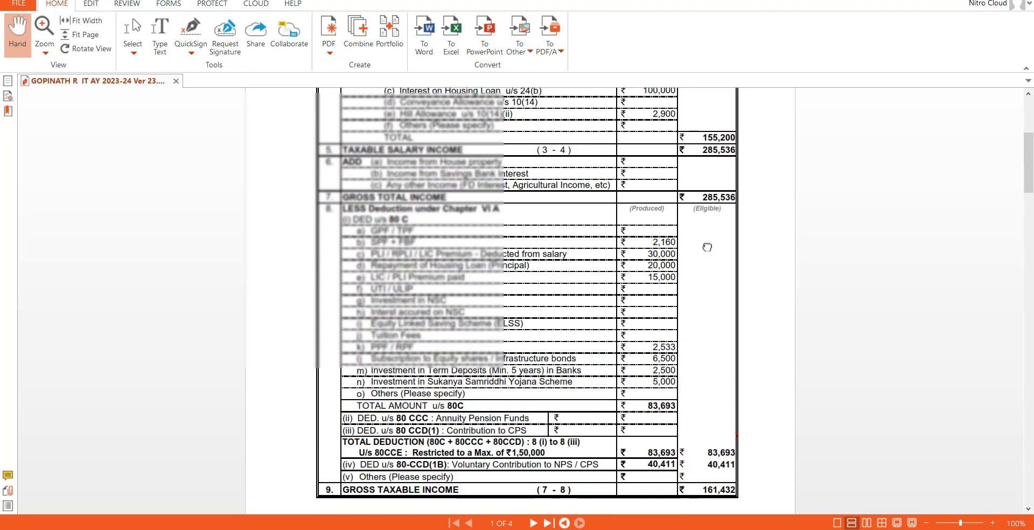
scroll(708, 246, "down", 10)
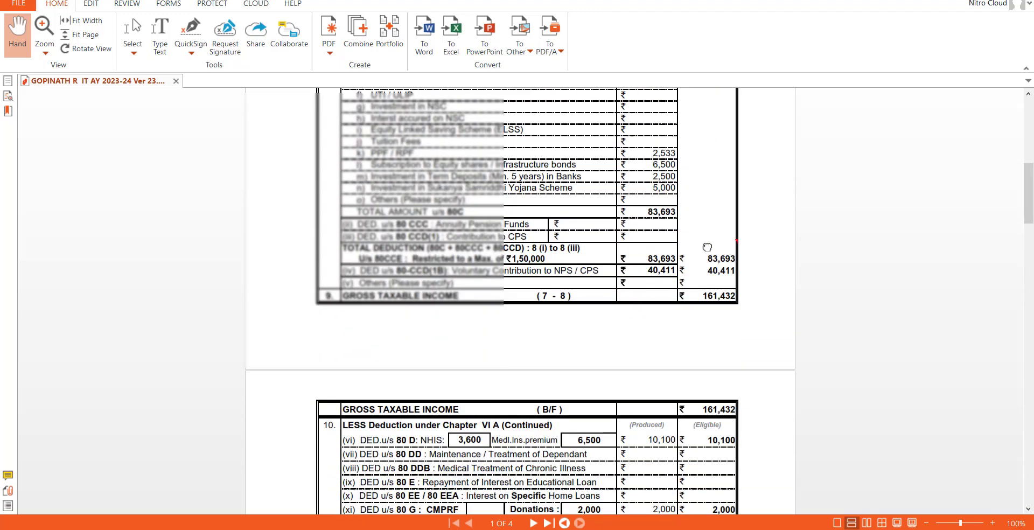
scroll(707, 247, "down", 7)
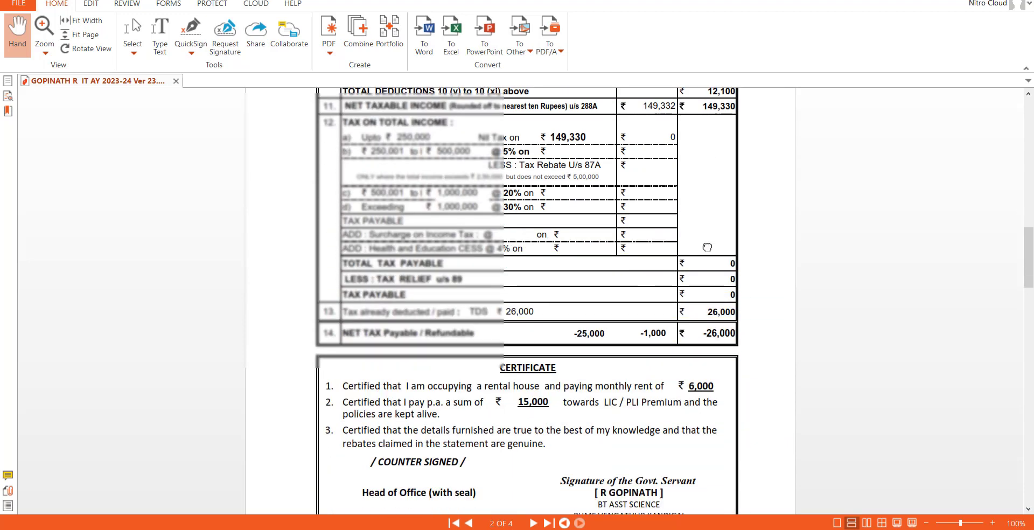
scroll(707, 247, "down", 6)
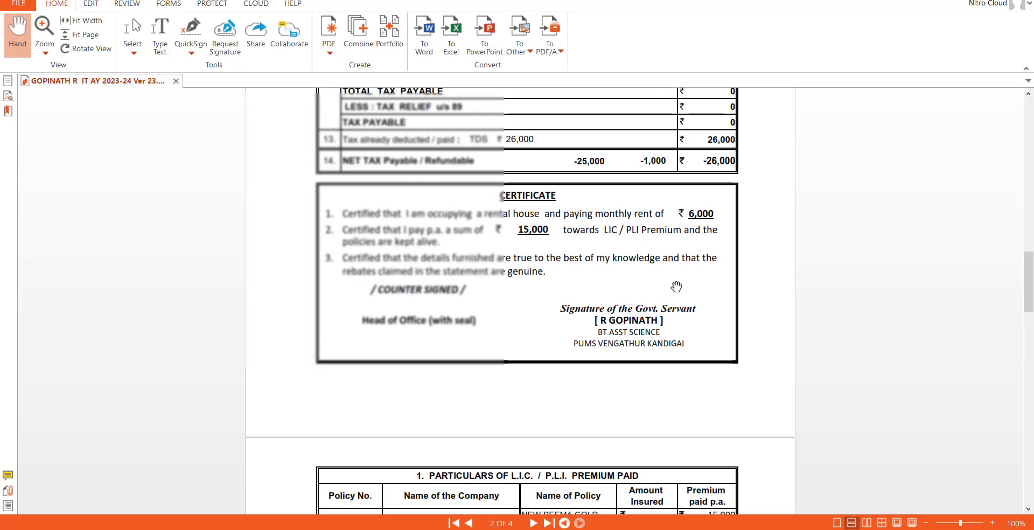
scroll(677, 286, "down", 13)
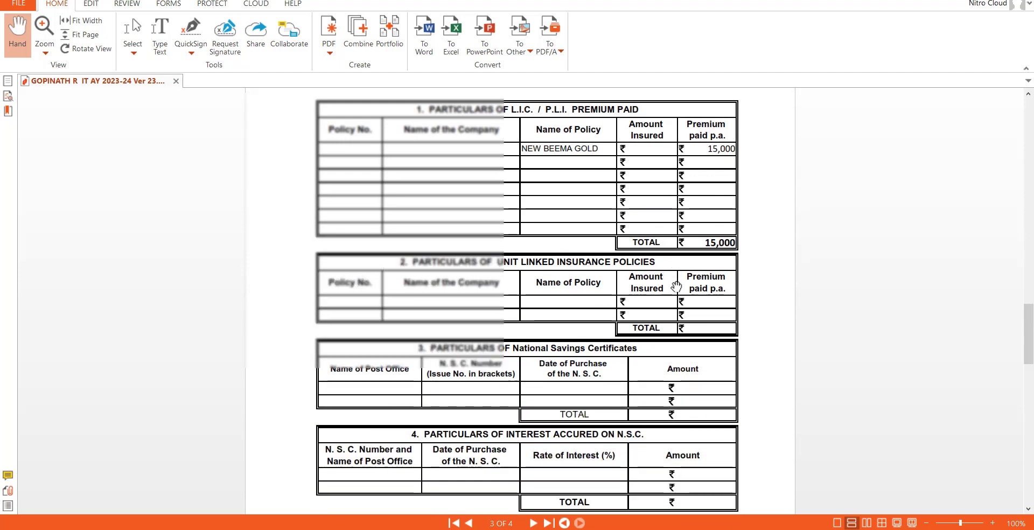
scroll(676, 287, "down", 3)
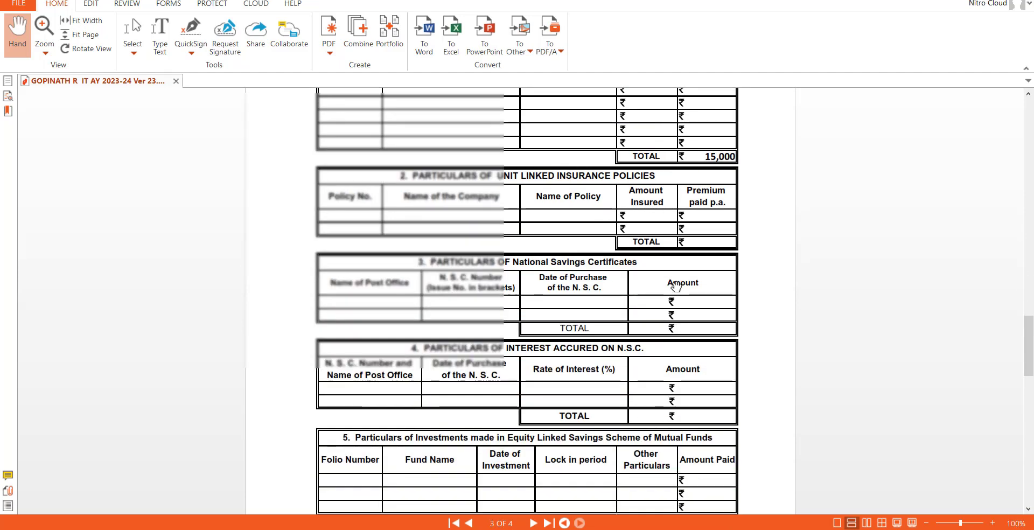
scroll(676, 287, "down", 1)
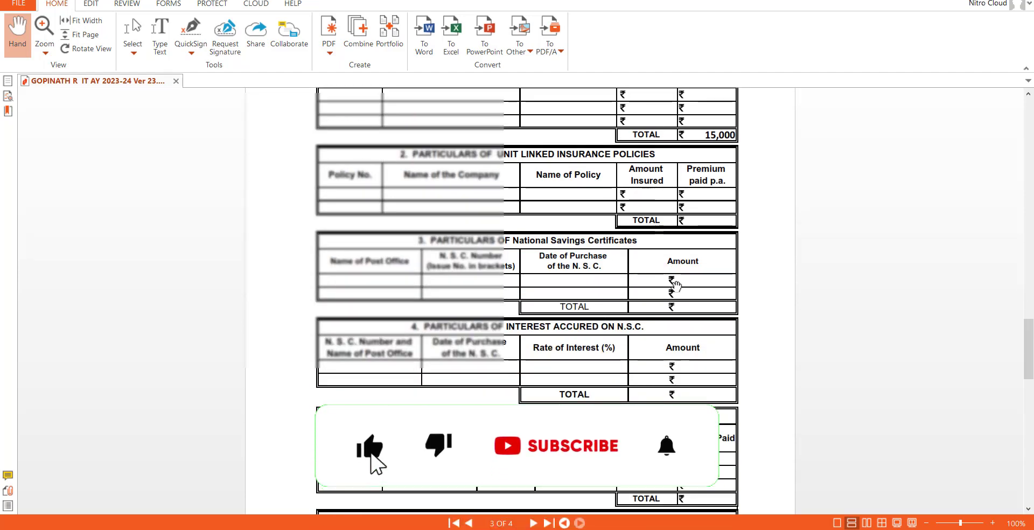
scroll(676, 285, "up", 20)
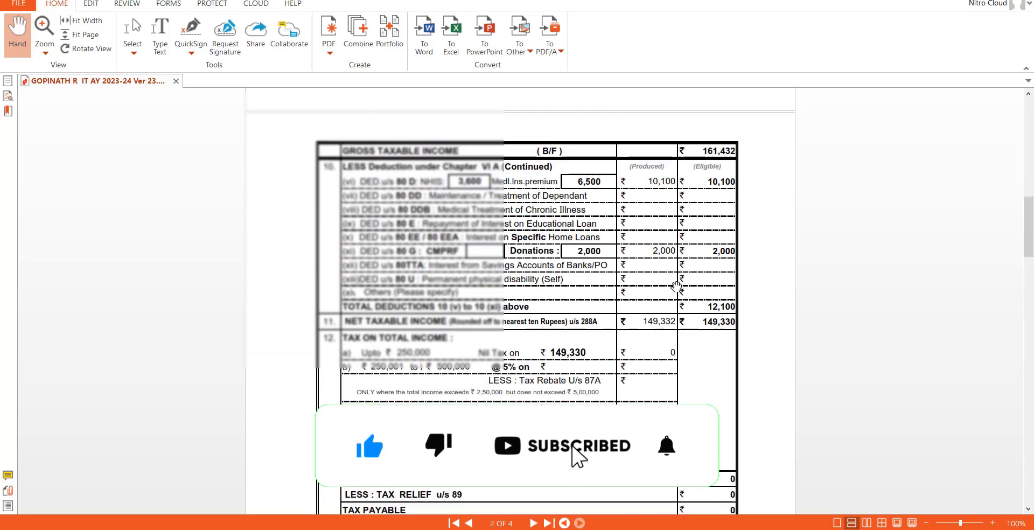
scroll(677, 285, "up", 18)
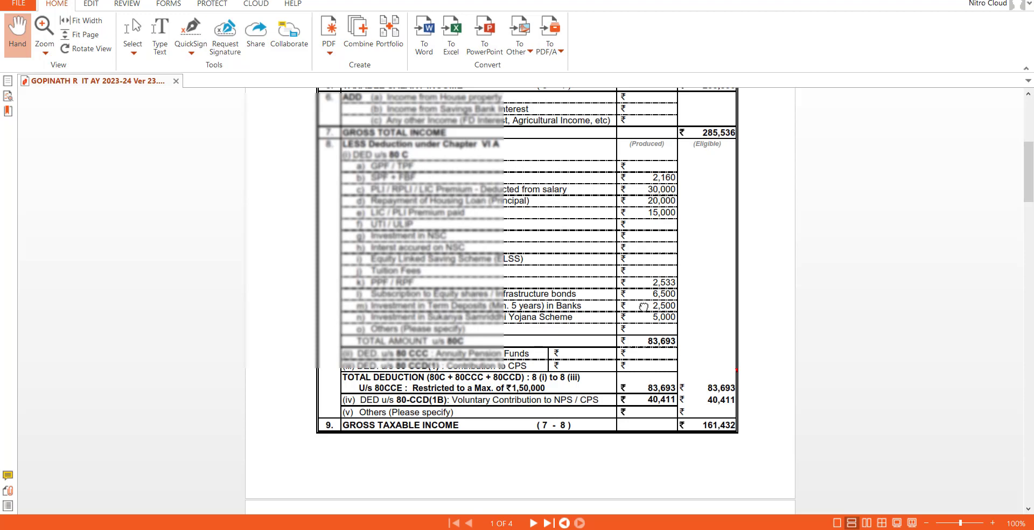
scroll(644, 306, "down", 10)
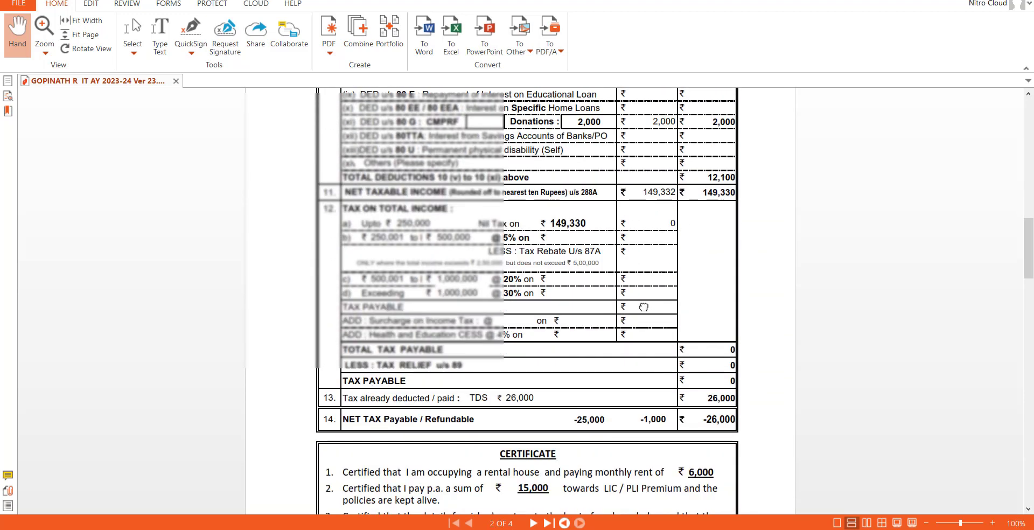
scroll(644, 306, "down", 15)
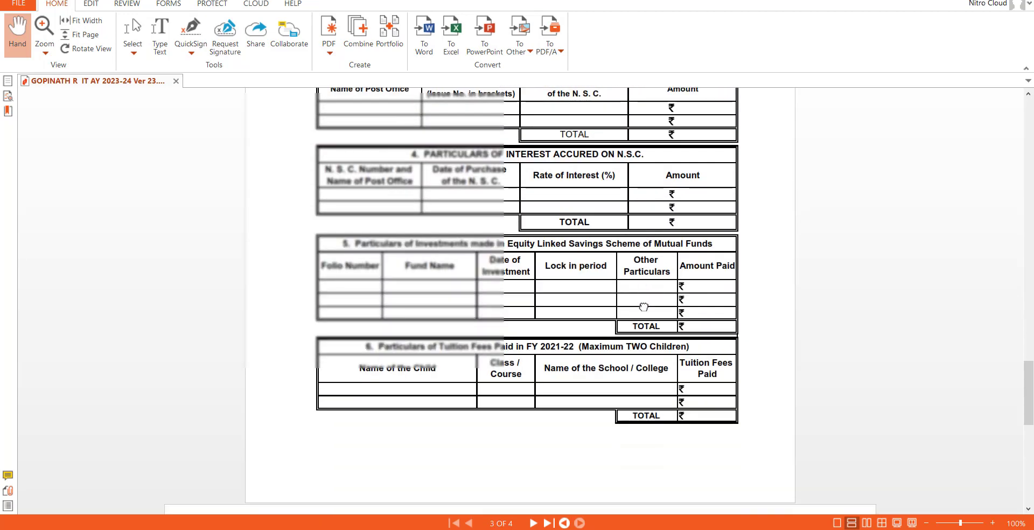
scroll(644, 306, "down", 15)
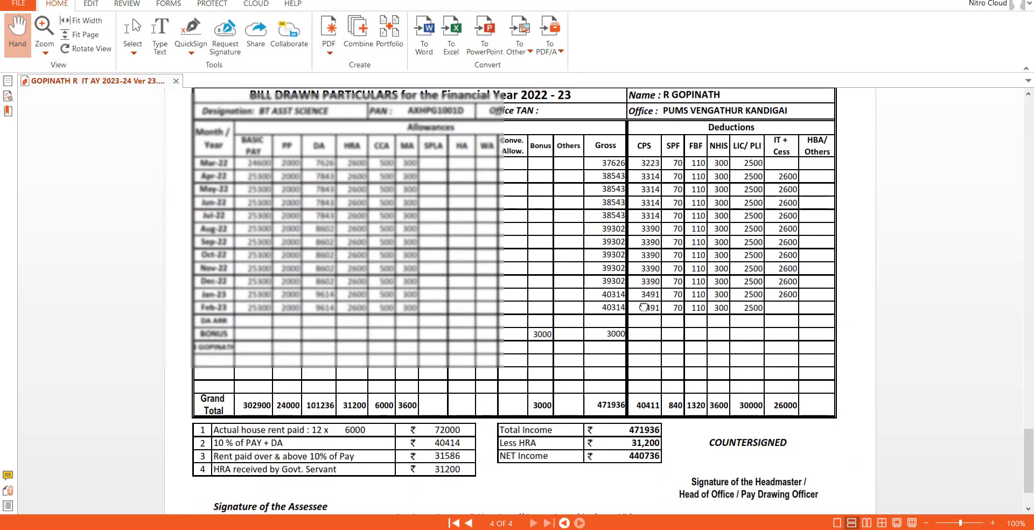
scroll(644, 307, "down", 3)
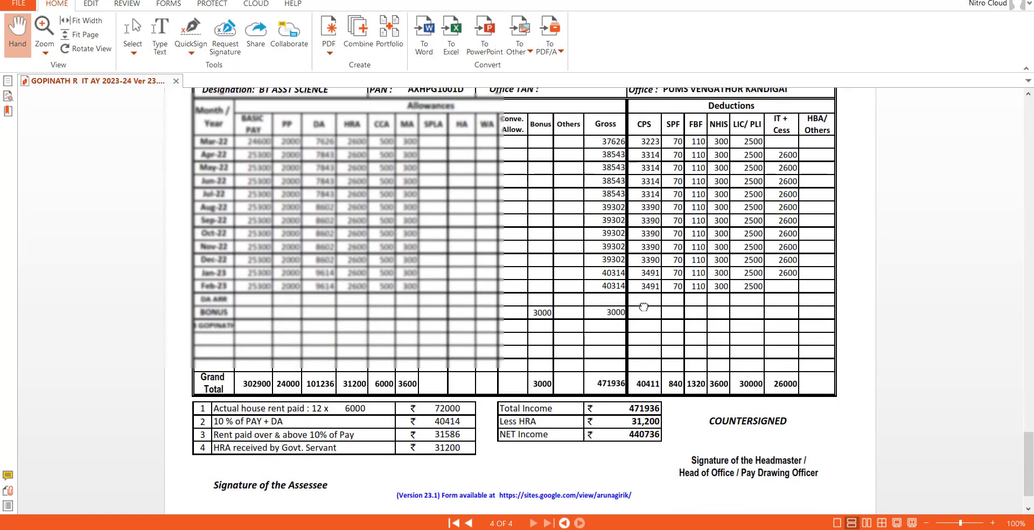
scroll(644, 307, "up", 15)
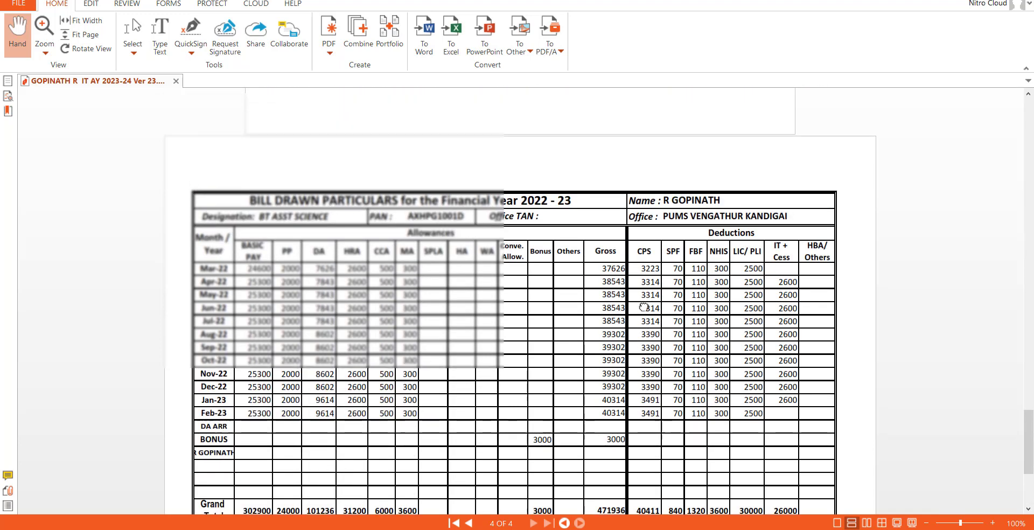
scroll(644, 307, "up", 12)
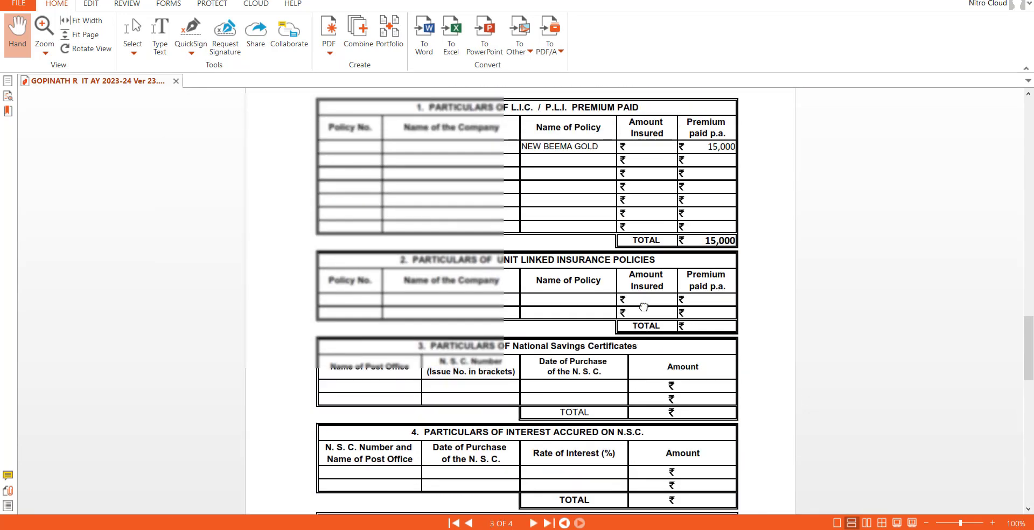